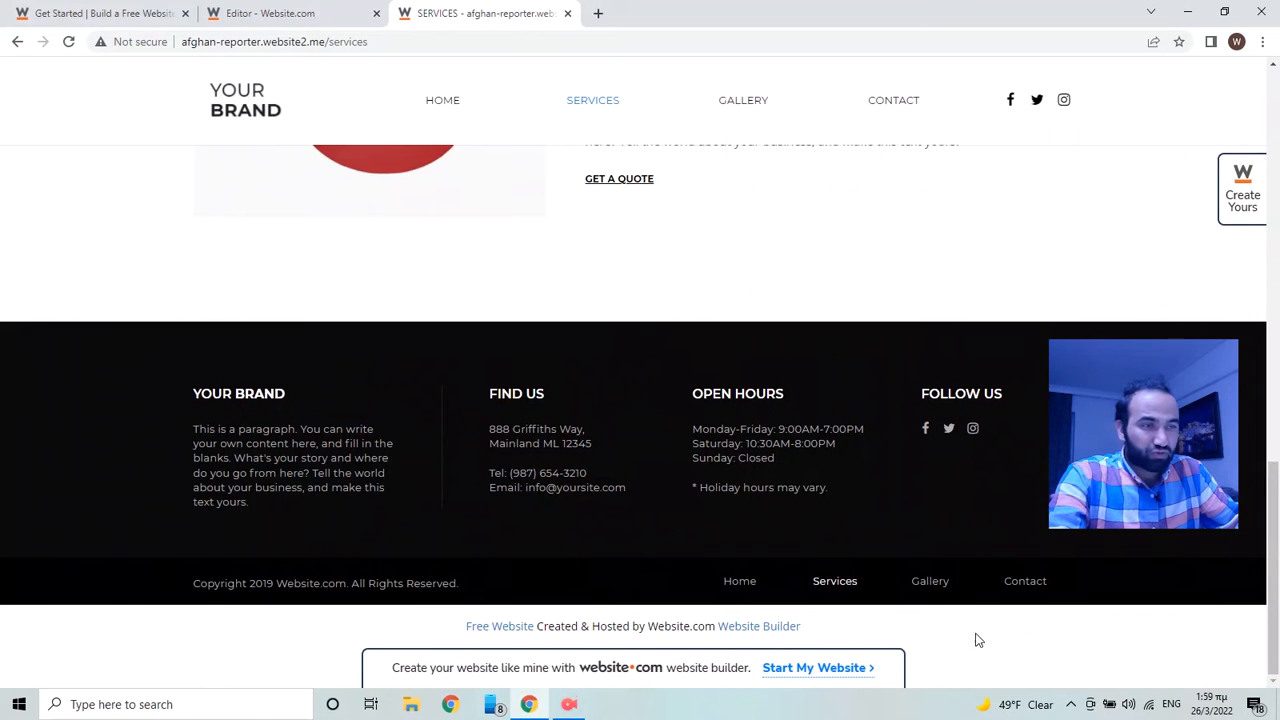
{"action": "scroll", "coordinate": [688, 407], "scroll_direction": "up", "scroll_amount": 15}
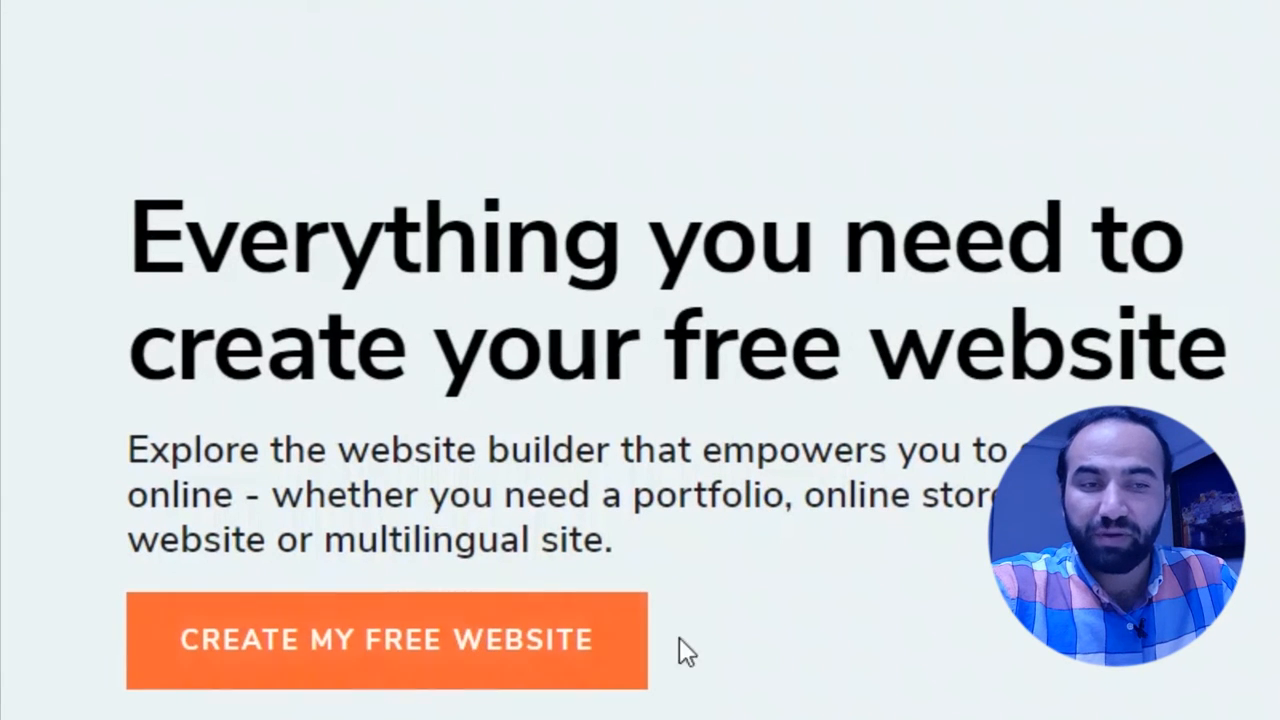
Step: Start creating a free website and choose the Free plan for the sign-up
{"action": "left_click", "coordinate": [531, 622]}
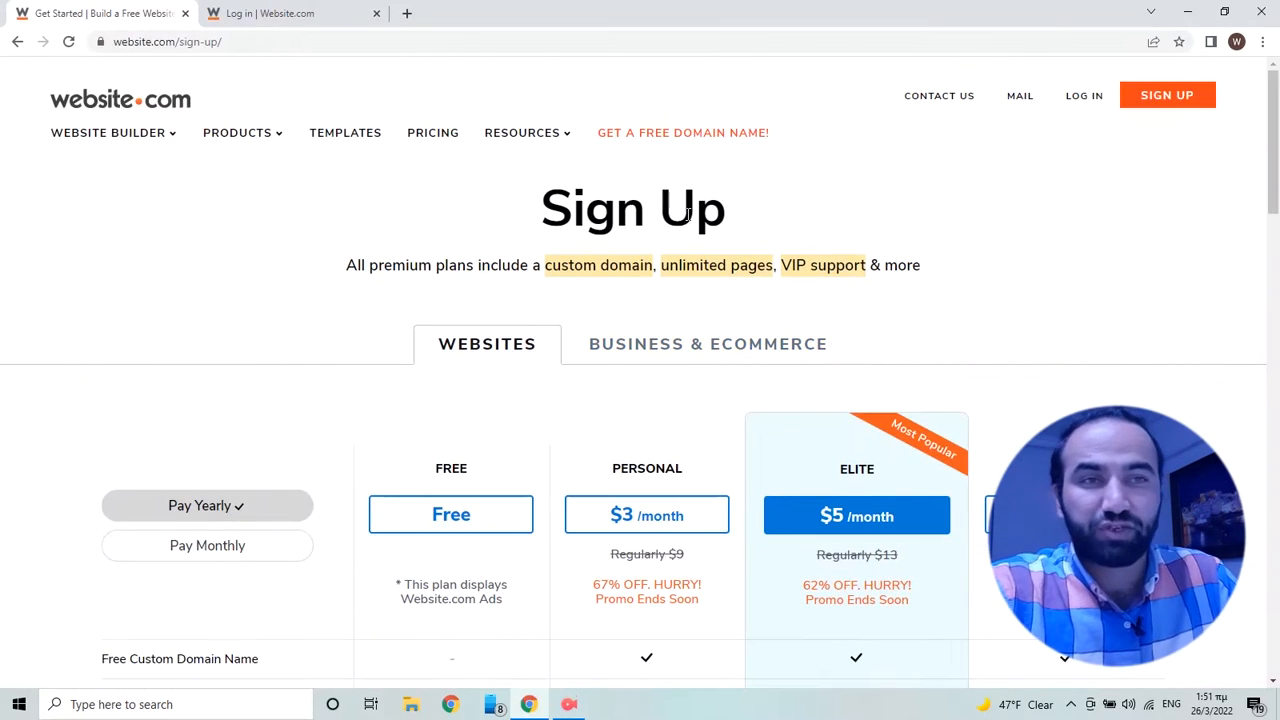
{"action": "scroll", "coordinate": [690, 218], "scroll_direction": "down", "scroll_amount": 4}
{"action": "scroll", "coordinate": [540, 162], "scroll_direction": "up", "scroll_amount": 2}
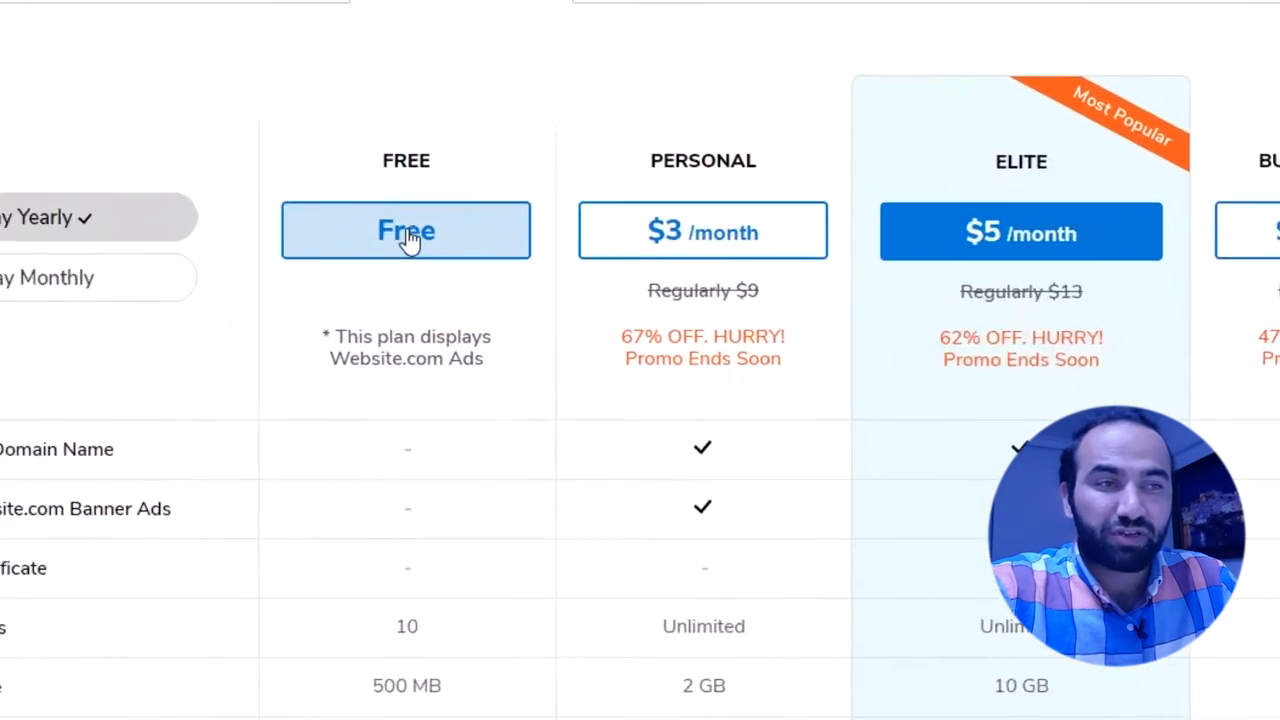
{"action": "left_click", "coordinate": [410, 236]}
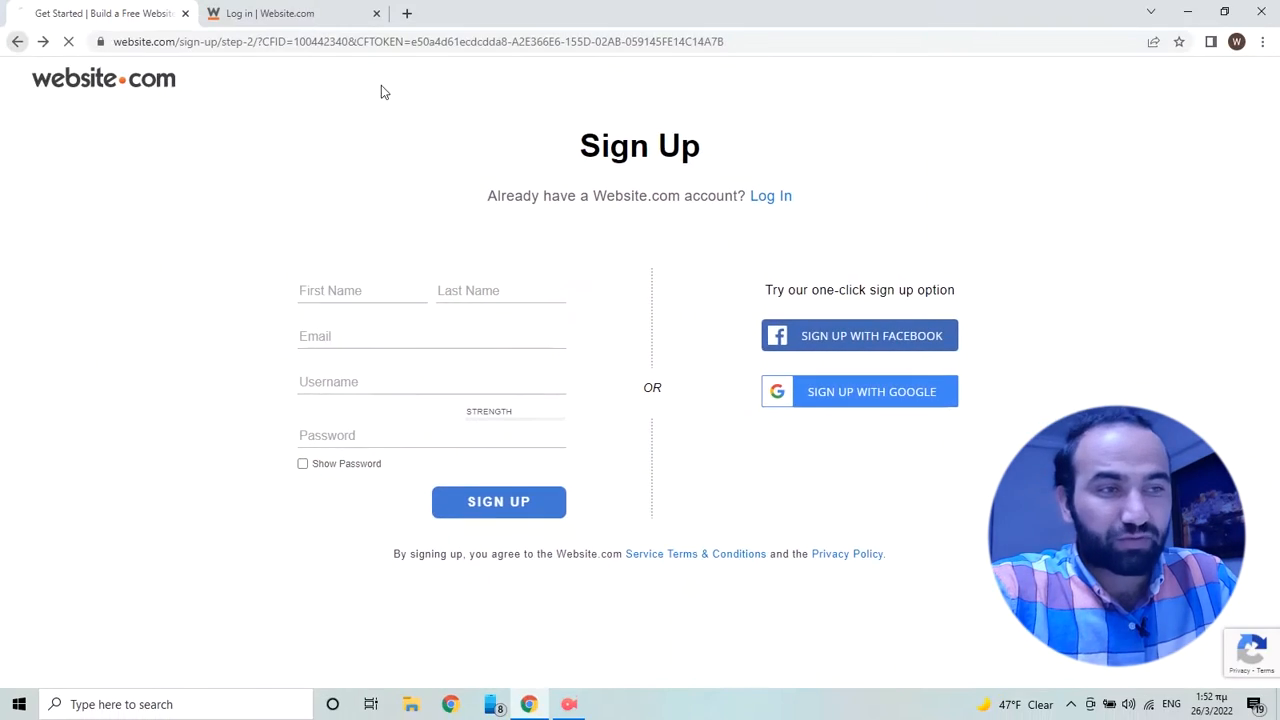
Step: Log in to the existing website account with Google and open the site in the editor
{"action": "left_click", "coordinate": [290, 12]}
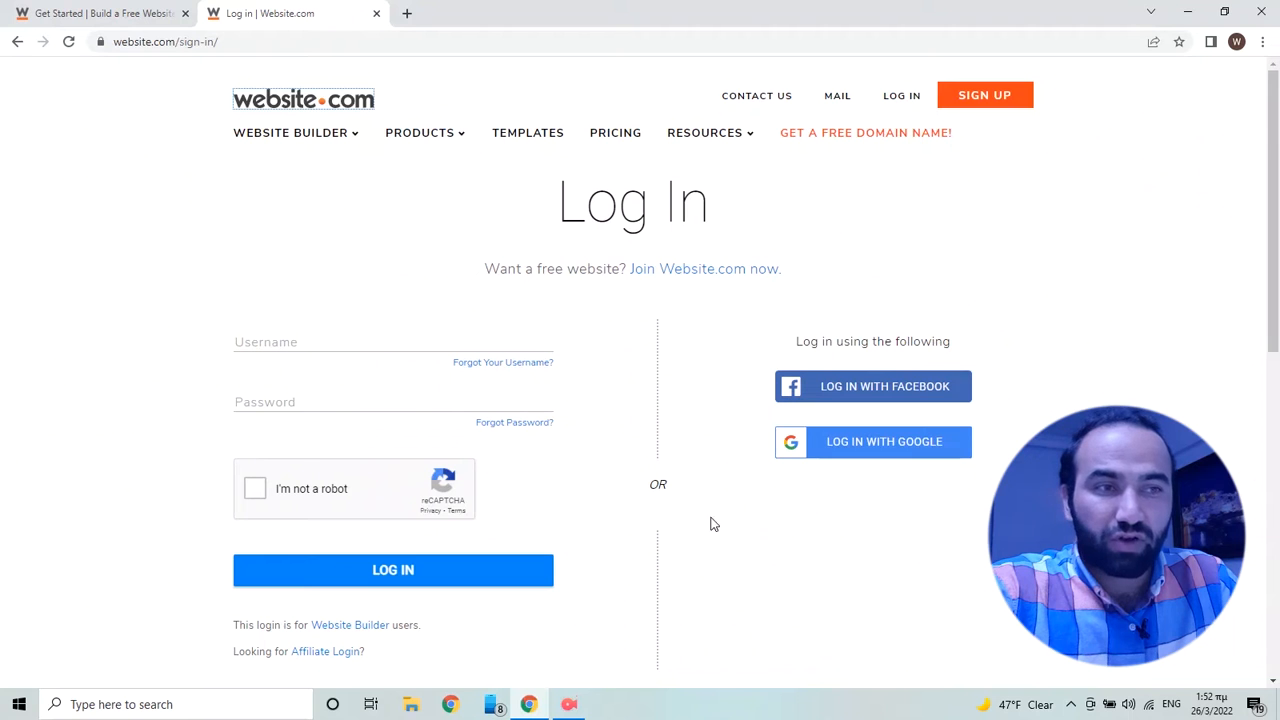
{"action": "left_click", "coordinate": [857, 452]}
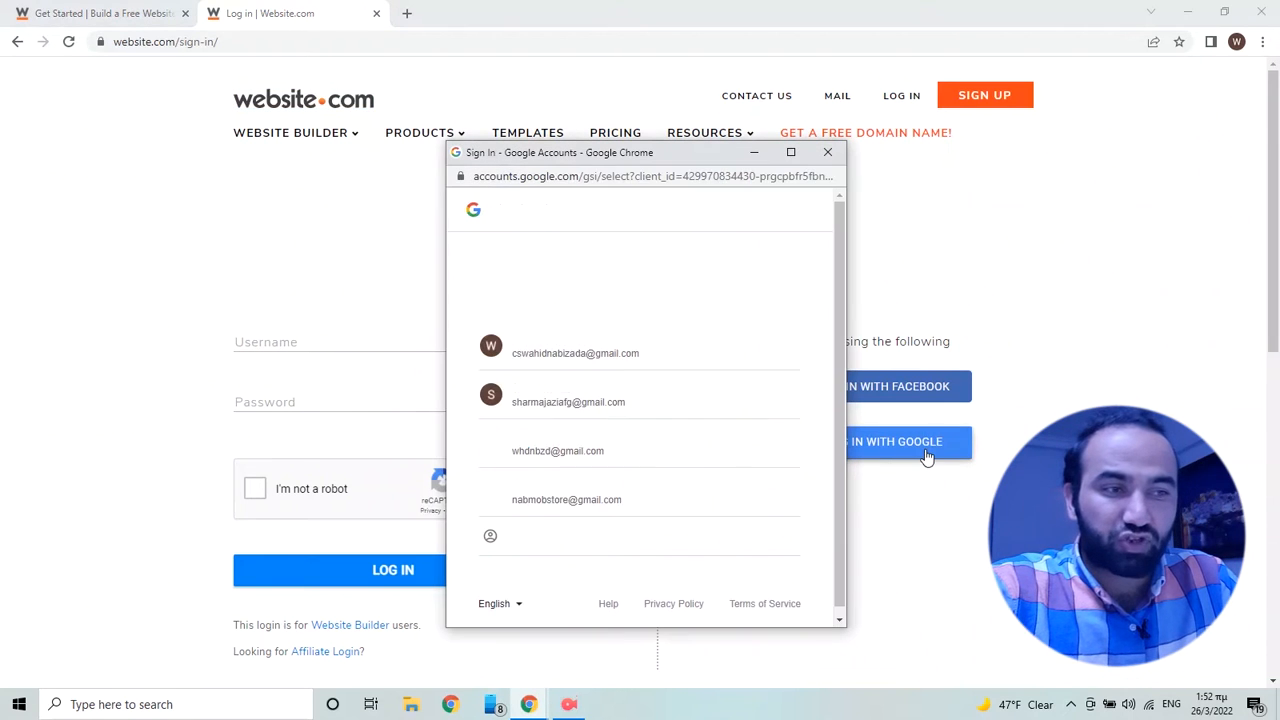
{"action": "left_click", "coordinate": [536, 500]}
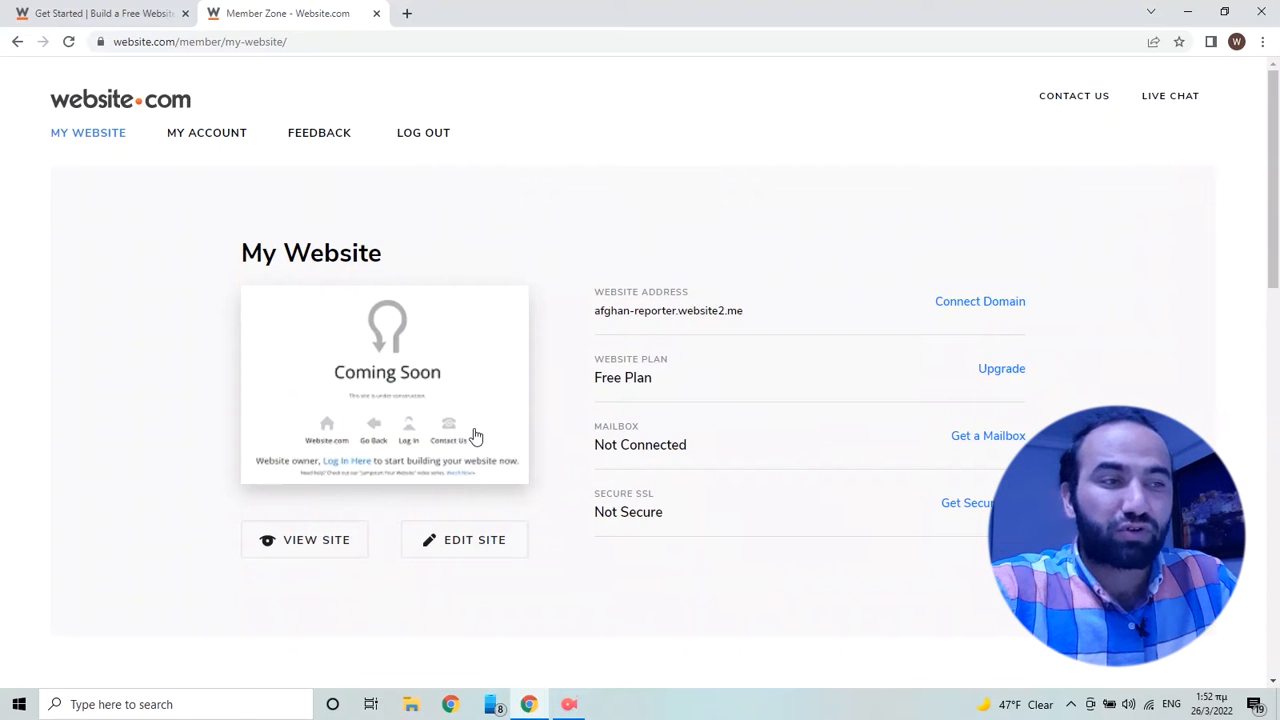
{"action": "left_click", "coordinate": [476, 546]}
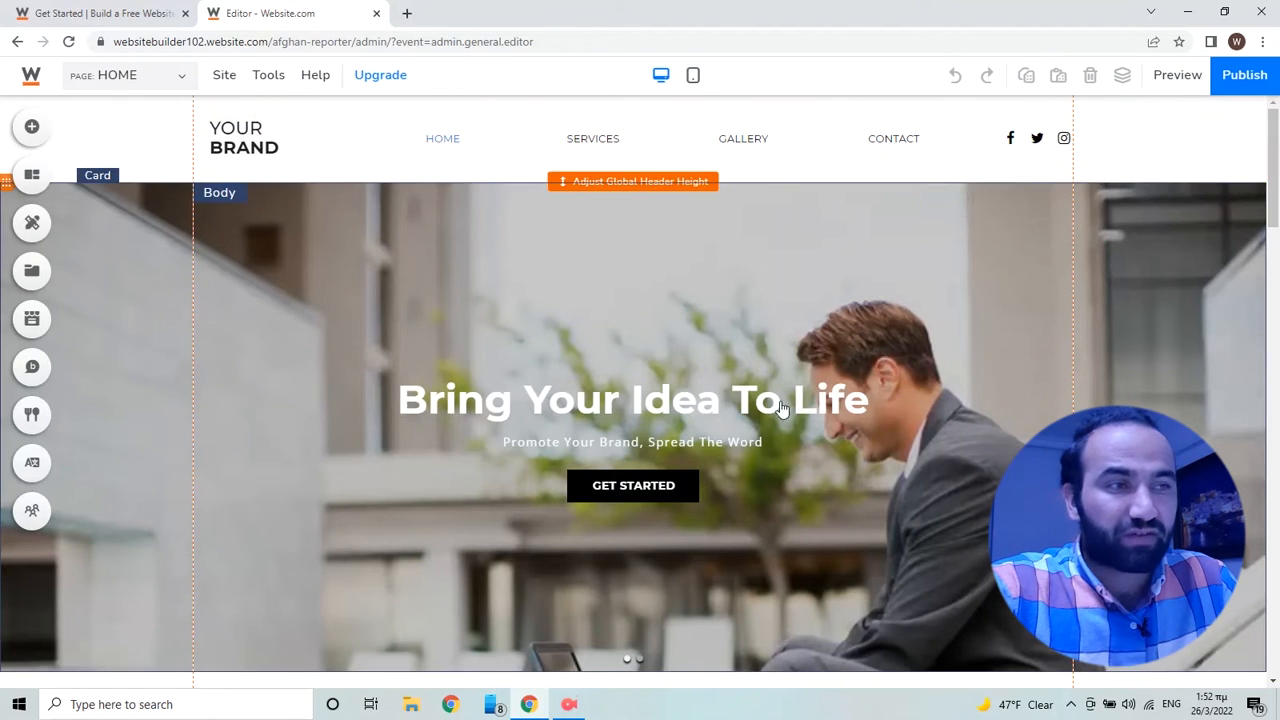
Step: Examine the home page template from the header through the services section to the footer
{"action": "scroll", "coordinate": [831, 286], "scroll_direction": "down", "scroll_amount": 2}
{"action": "scroll", "coordinate": [343, 316], "scroll_direction": "up", "scroll_amount": 2}
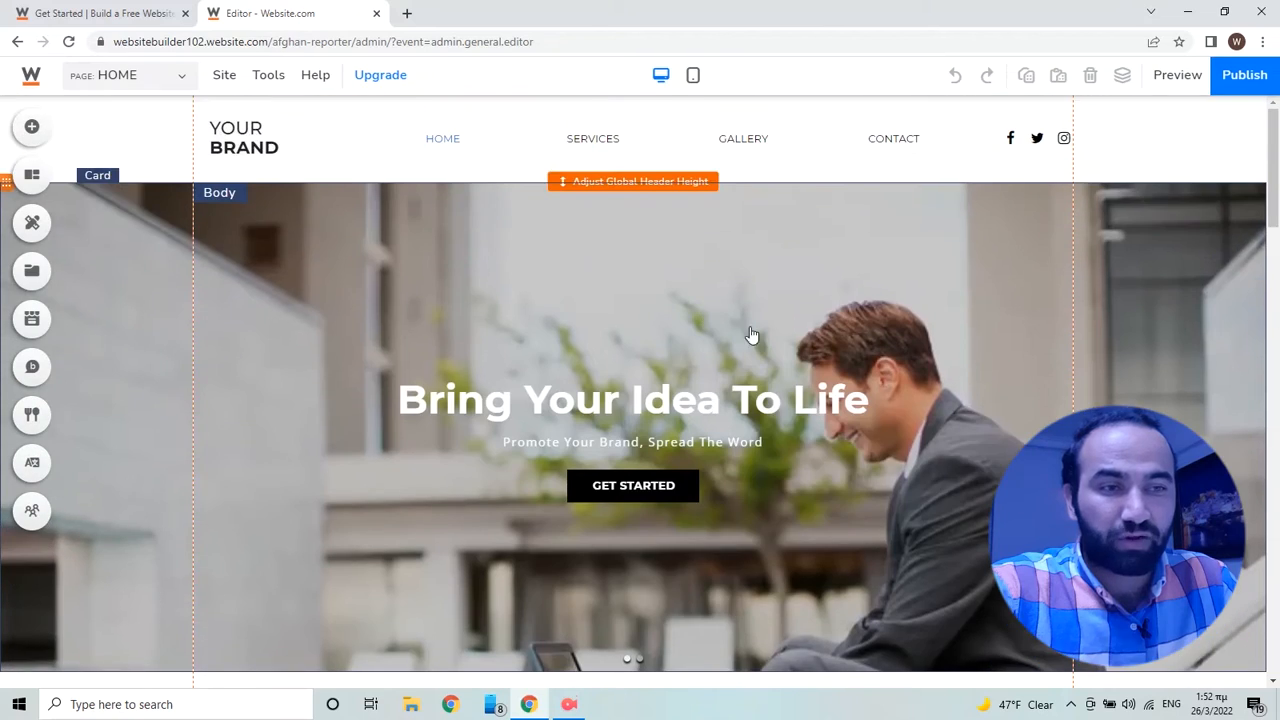
{"action": "scroll", "coordinate": [611, 451], "scroll_direction": "down", "scroll_amount": 10}
{"action": "scroll", "coordinate": [606, 297], "scroll_direction": "down", "scroll_amount": 5}
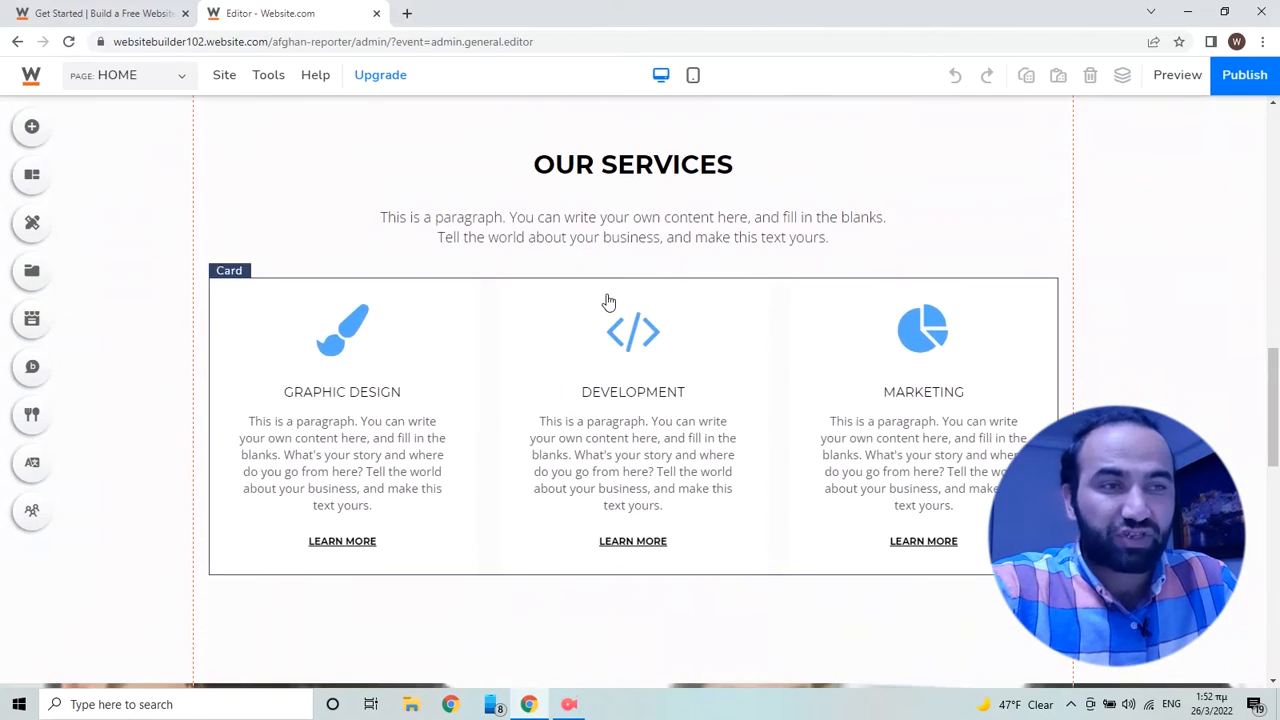
{"action": "scroll", "coordinate": [726, 337], "scroll_direction": "down", "scroll_amount": 9}
{"action": "scroll", "coordinate": [763, 331], "scroll_direction": "down", "scroll_amount": 4}
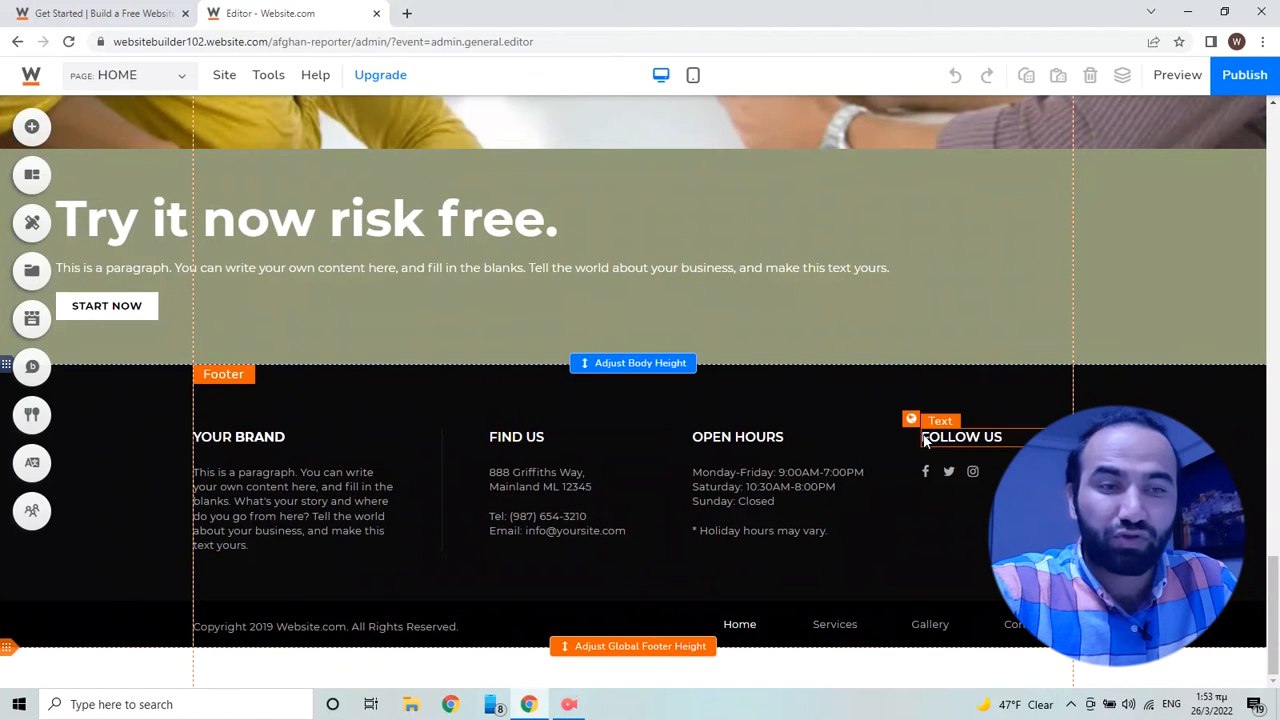
{"action": "scroll", "coordinate": [731, 475], "scroll_direction": "up", "scroll_amount": 10}
{"action": "scroll", "coordinate": [731, 475], "scroll_direction": "up", "scroll_amount": 10}
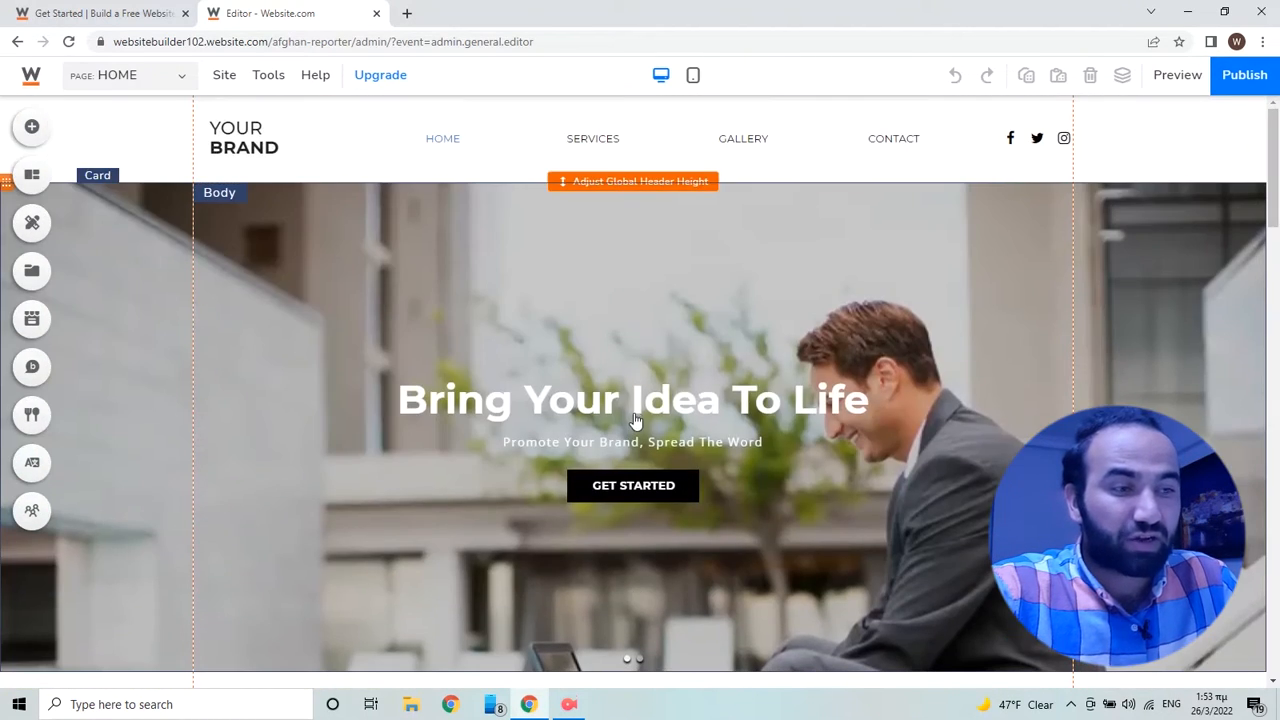
Step: Check the image choices for replacing the YOUR BRAND header logo, and slightly enlarge the logo
{"action": "left_click", "coordinate": [255, 140]}
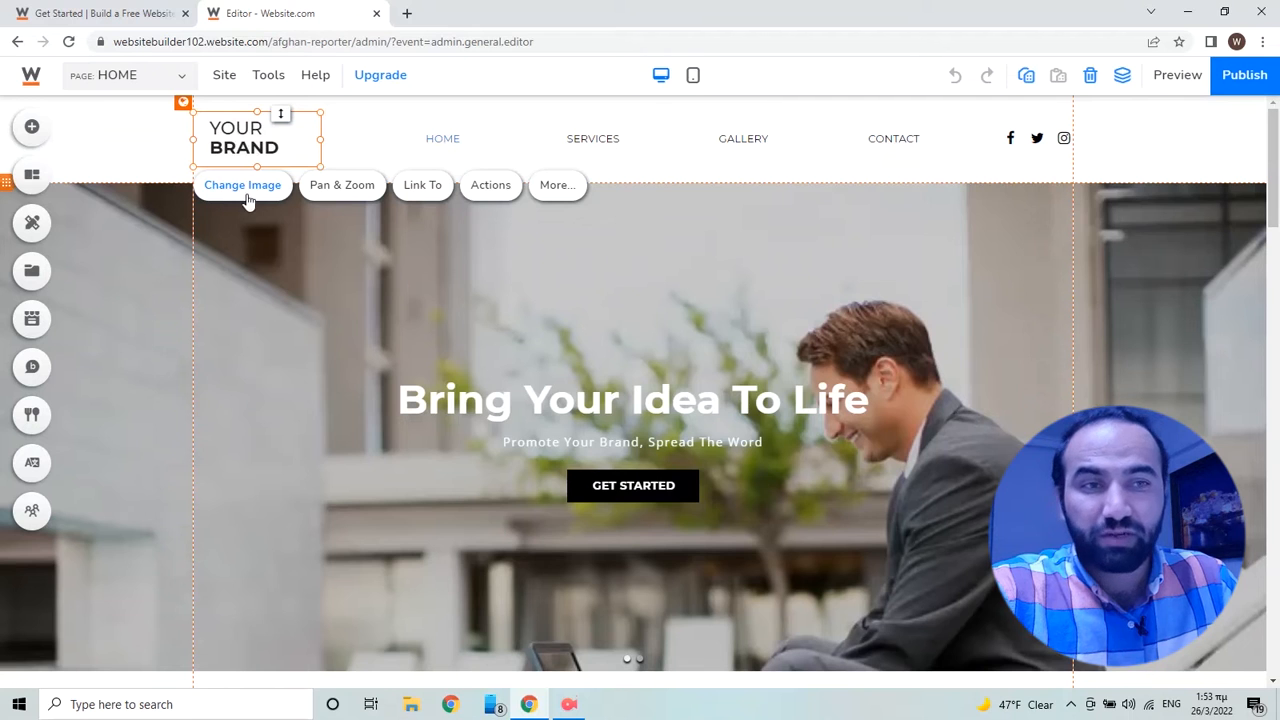
{"action": "left_click", "coordinate": [240, 192]}
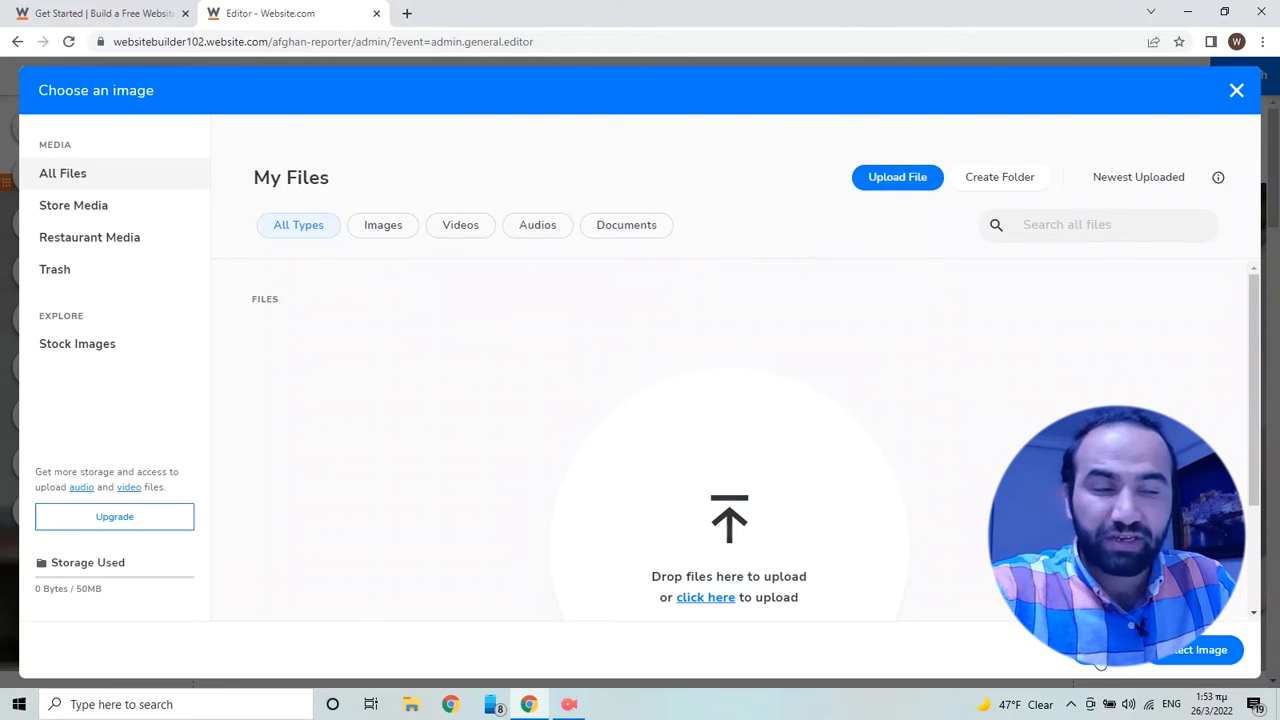
{"action": "key", "text": "Escape"}
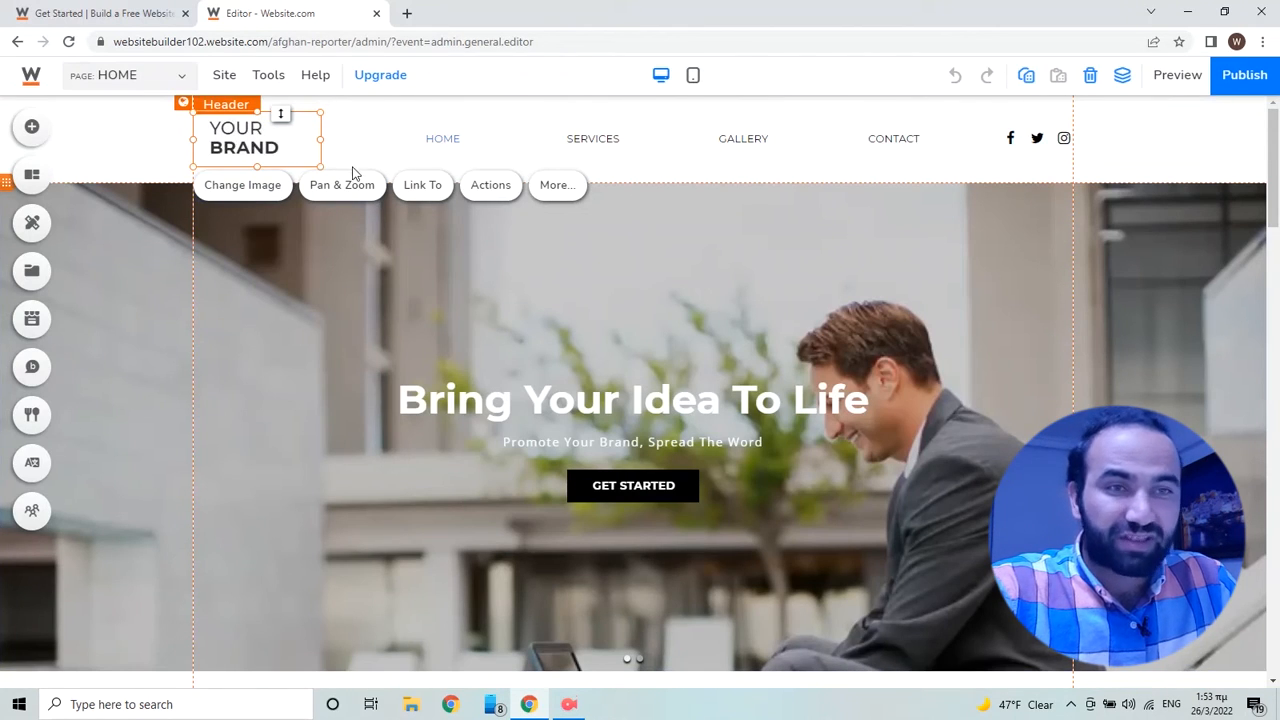
{"action": "left_click_drag", "start_coordinate": [321, 167], "coordinate": [280, 172]}
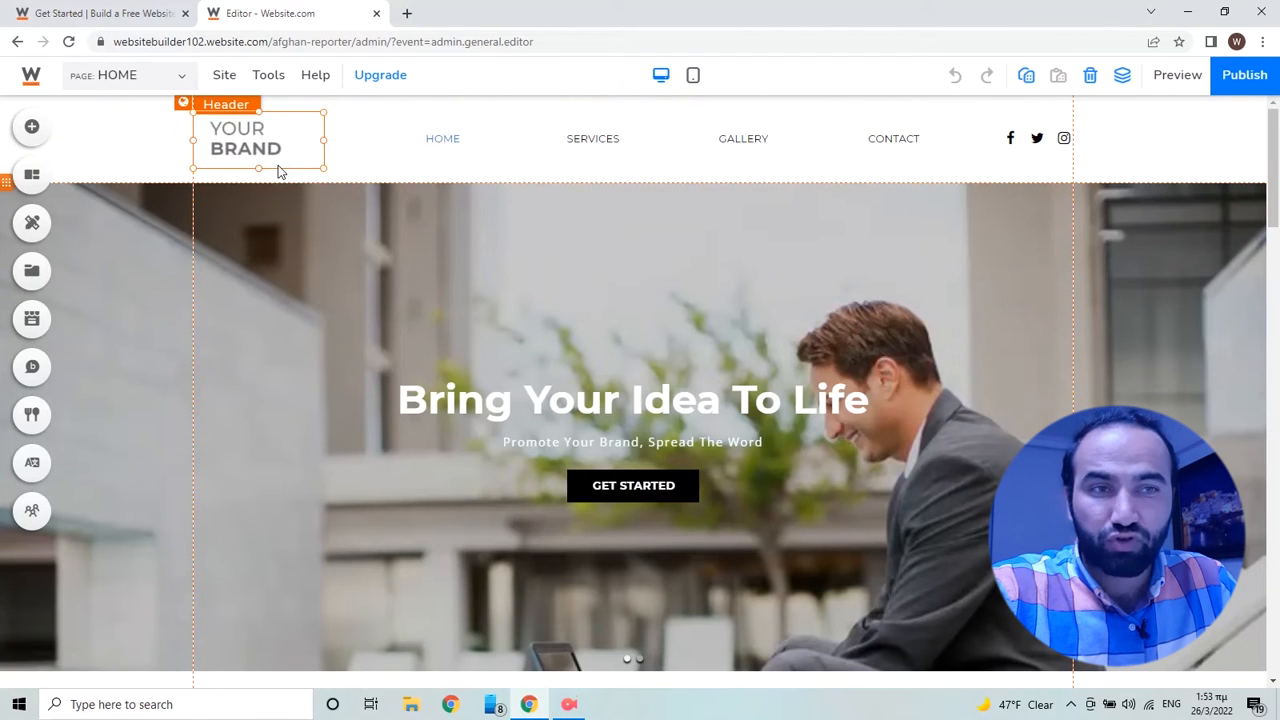
{"action": "left_click", "coordinate": [154, 164]}
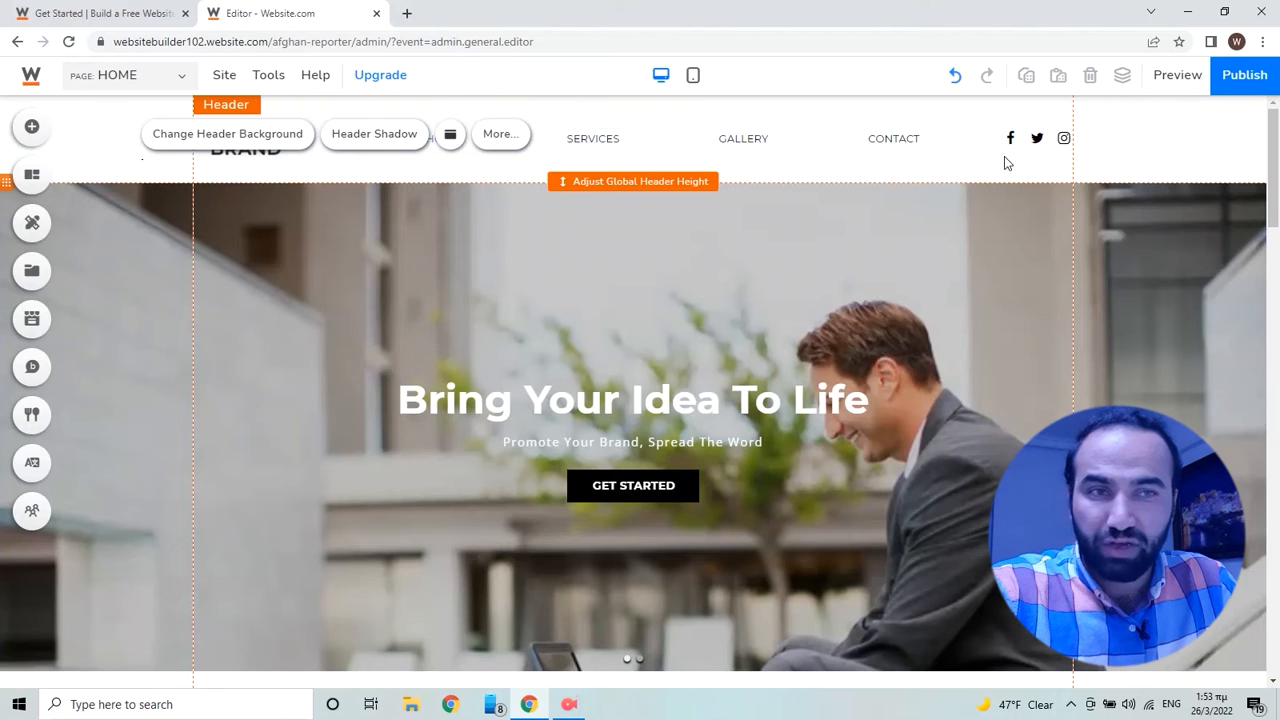
Step: Review the header menu's link settings, including the editable name of the HOME link
{"action": "left_click", "coordinate": [574, 143]}
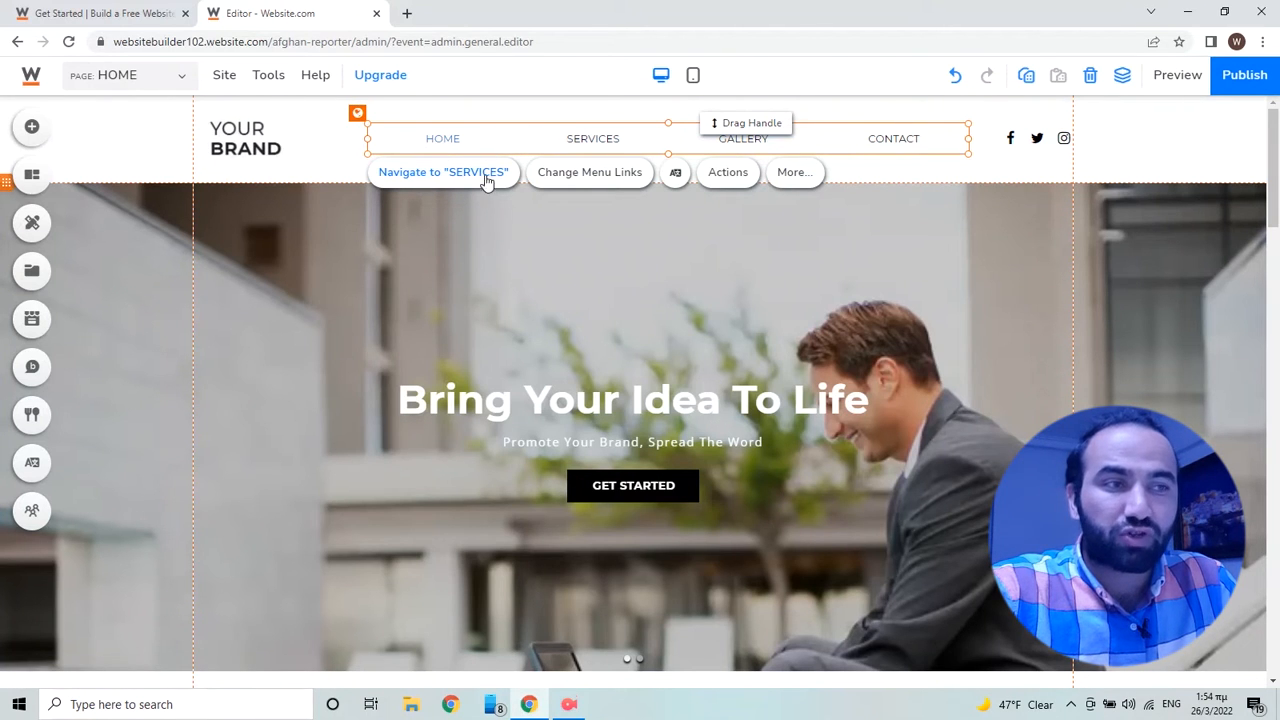
{"action": "left_click", "coordinate": [608, 178]}
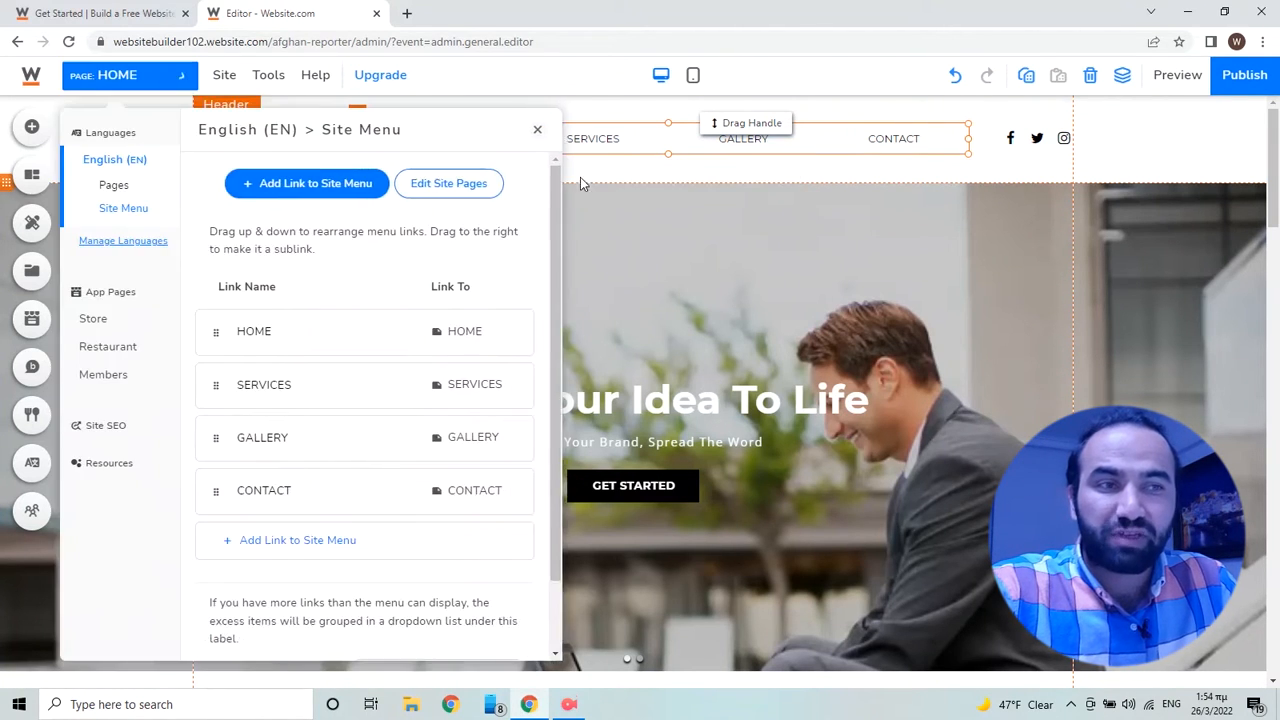
{"action": "left_click_drag", "start_coordinate": [276, 331], "coordinate": [187, 343]}
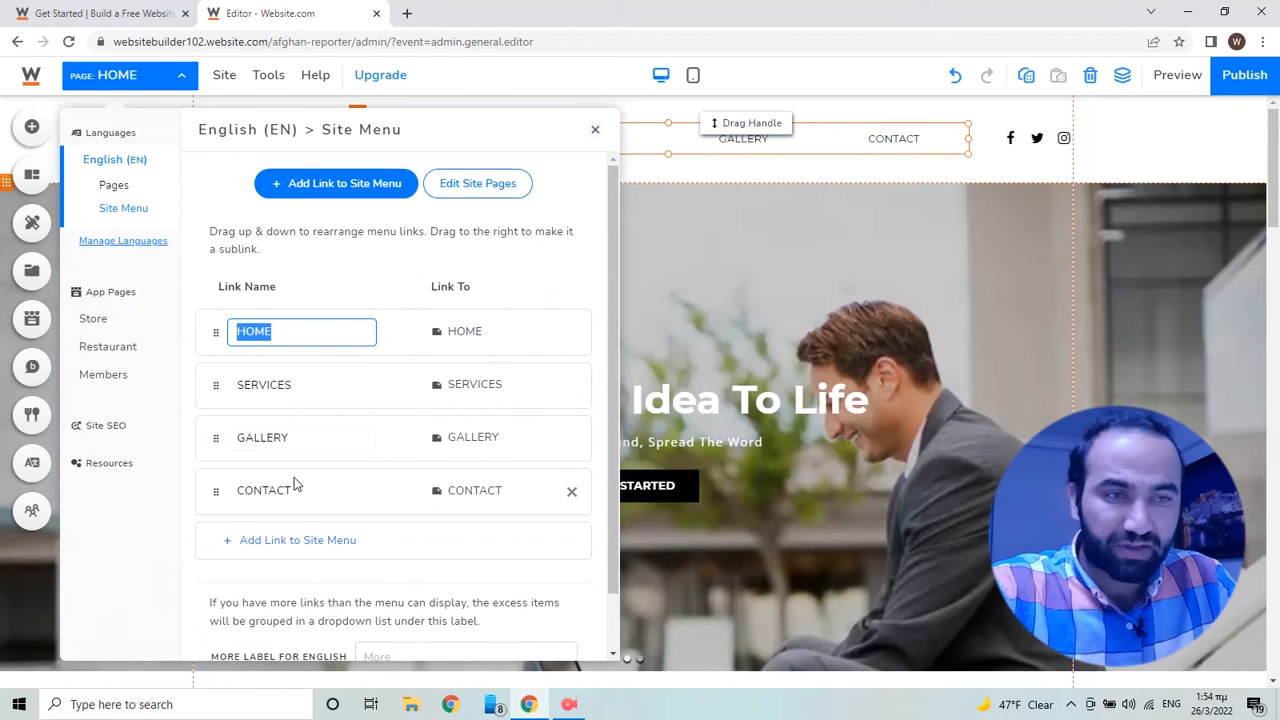
{"action": "scroll", "coordinate": [340, 520], "scroll_direction": "down", "scroll_amount": 1}
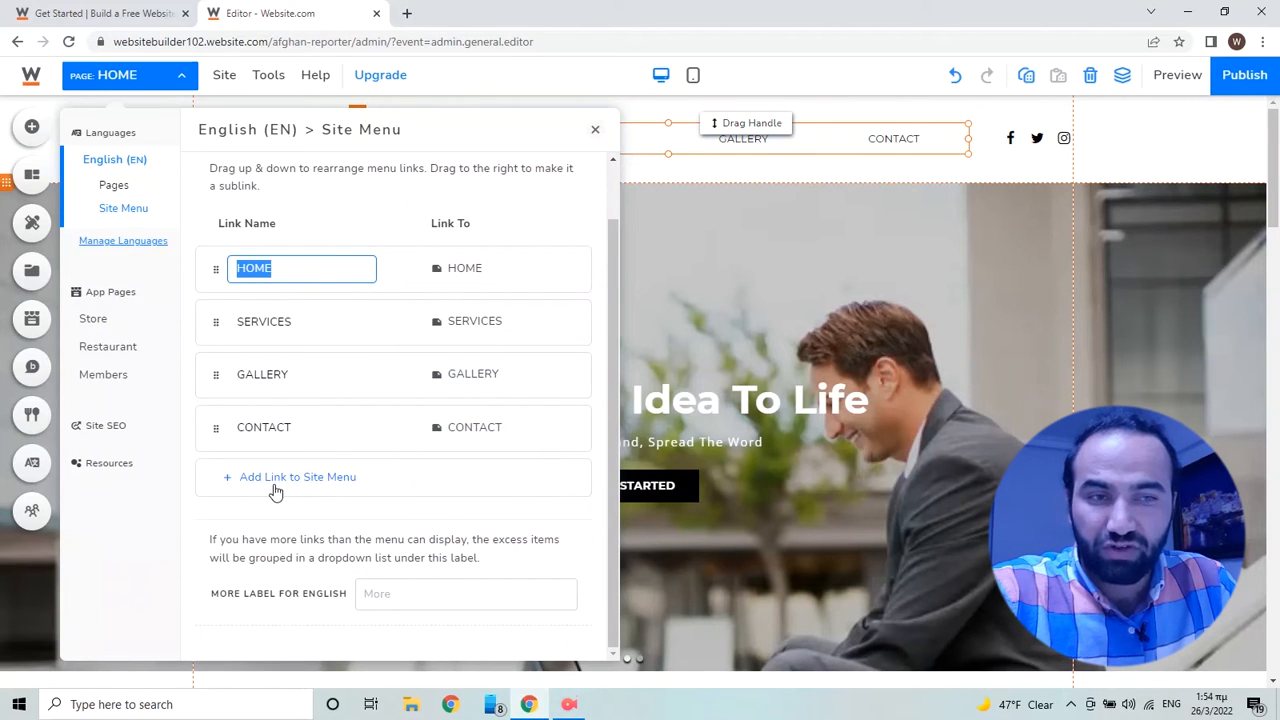
{"action": "left_click", "coordinate": [595, 129]}
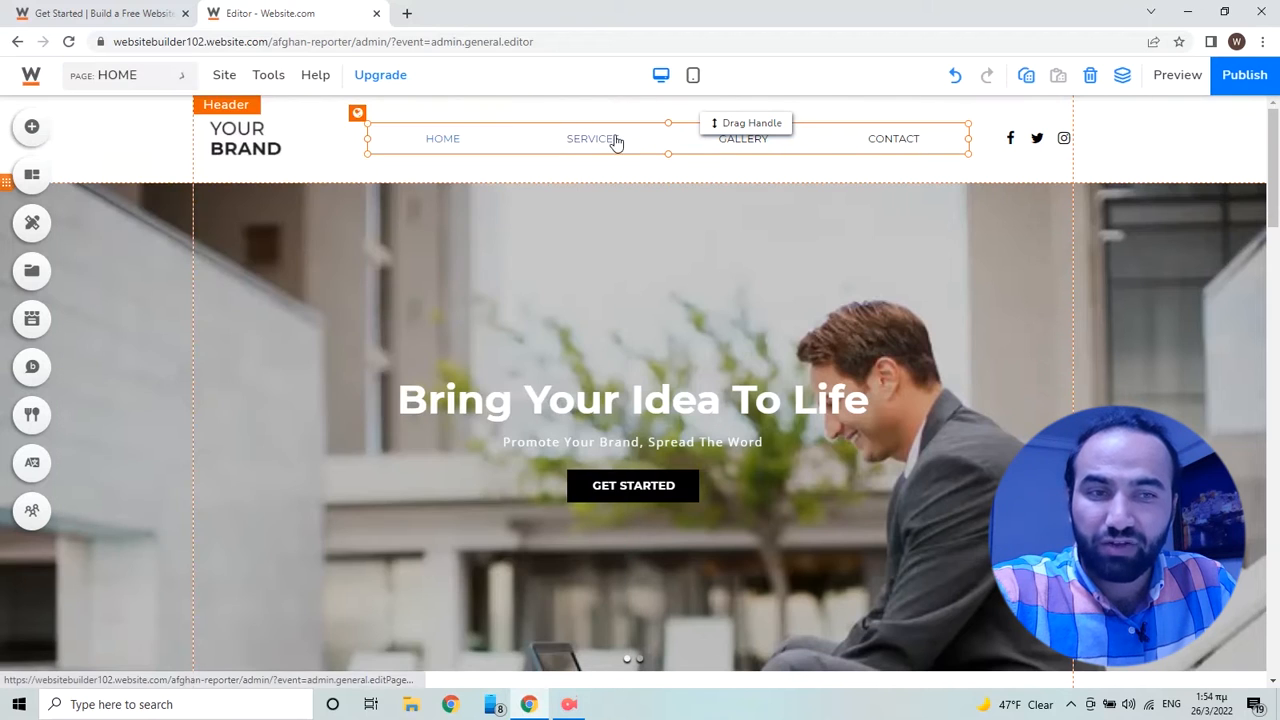
{"action": "left_click", "coordinate": [1105, 156]}
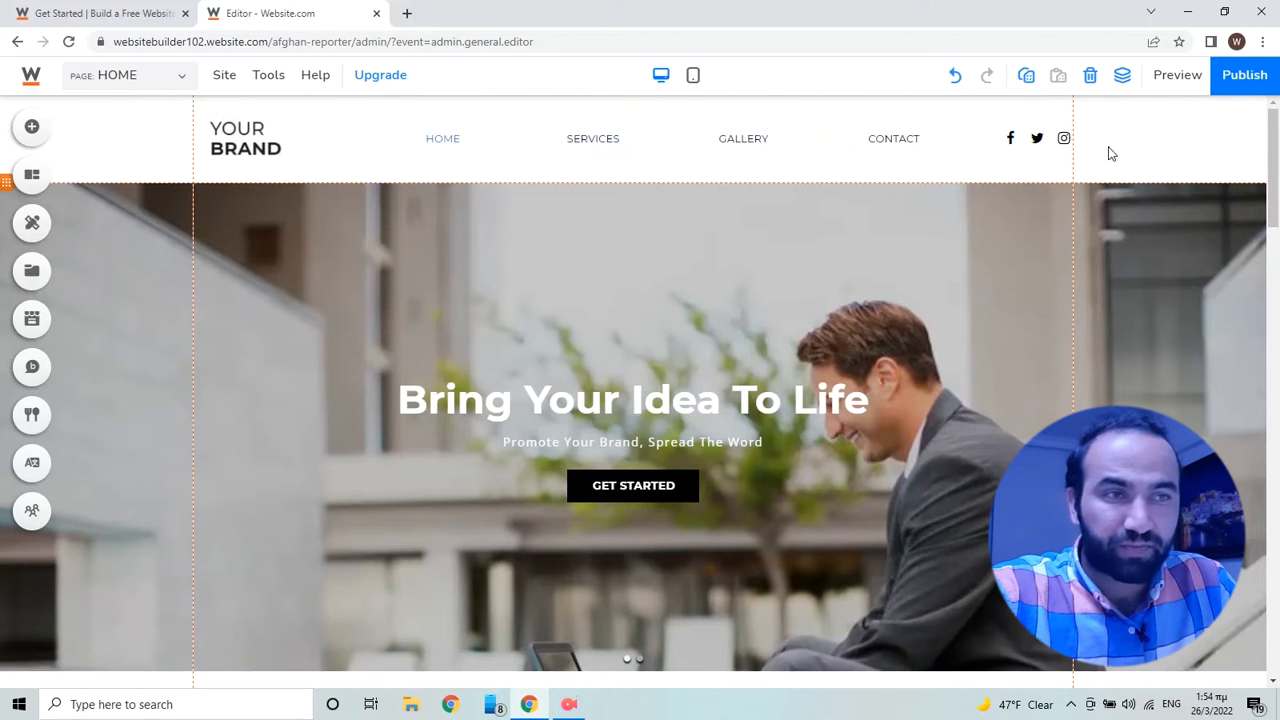
Step: Review the Facebook, Twitter and Instagram URLs of the header's social icons
{"action": "left_click", "coordinate": [1040, 142]}
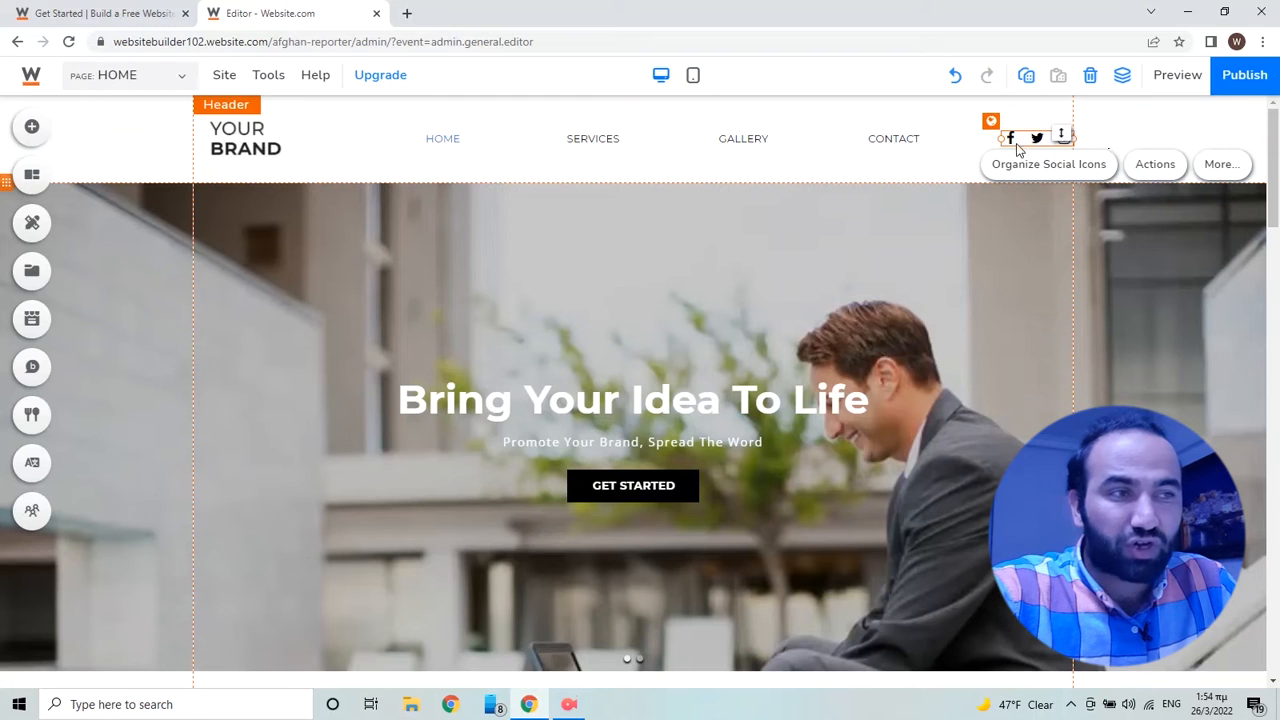
{"action": "left_click", "coordinate": [1055, 166]}
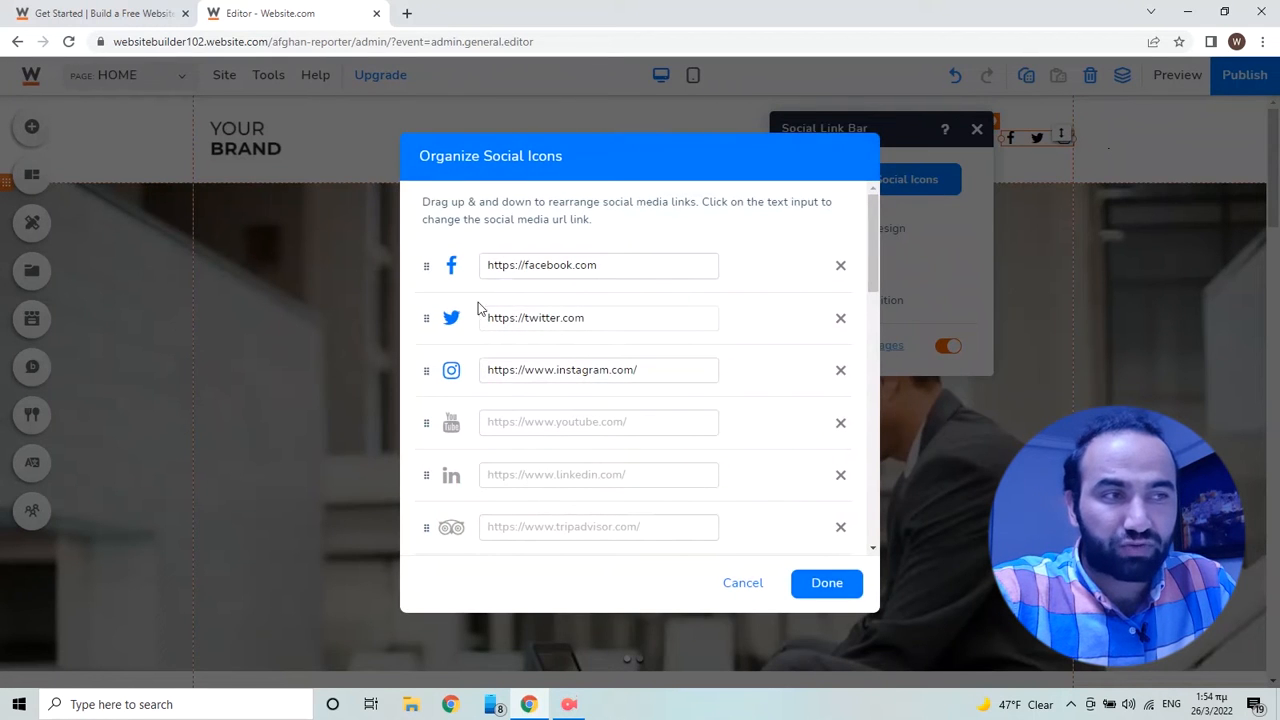
{"action": "left_click", "coordinate": [651, 264]}
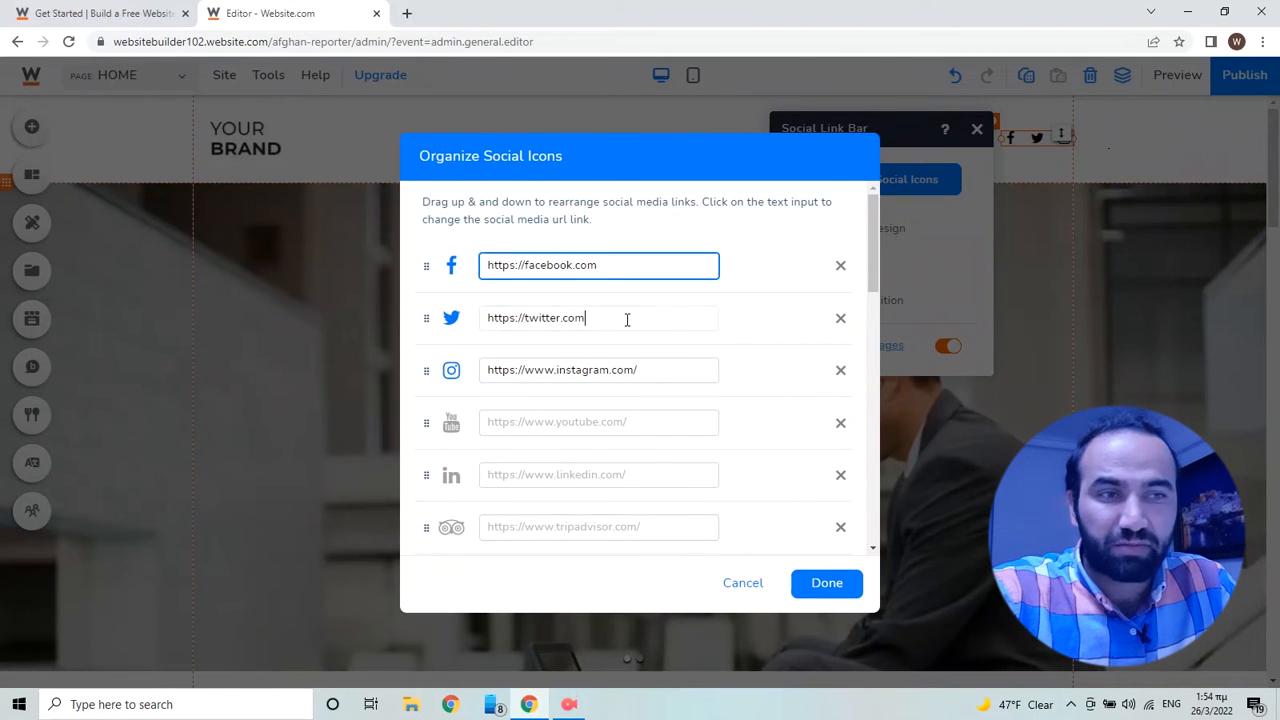
{"action": "left_click", "coordinate": [656, 371]}
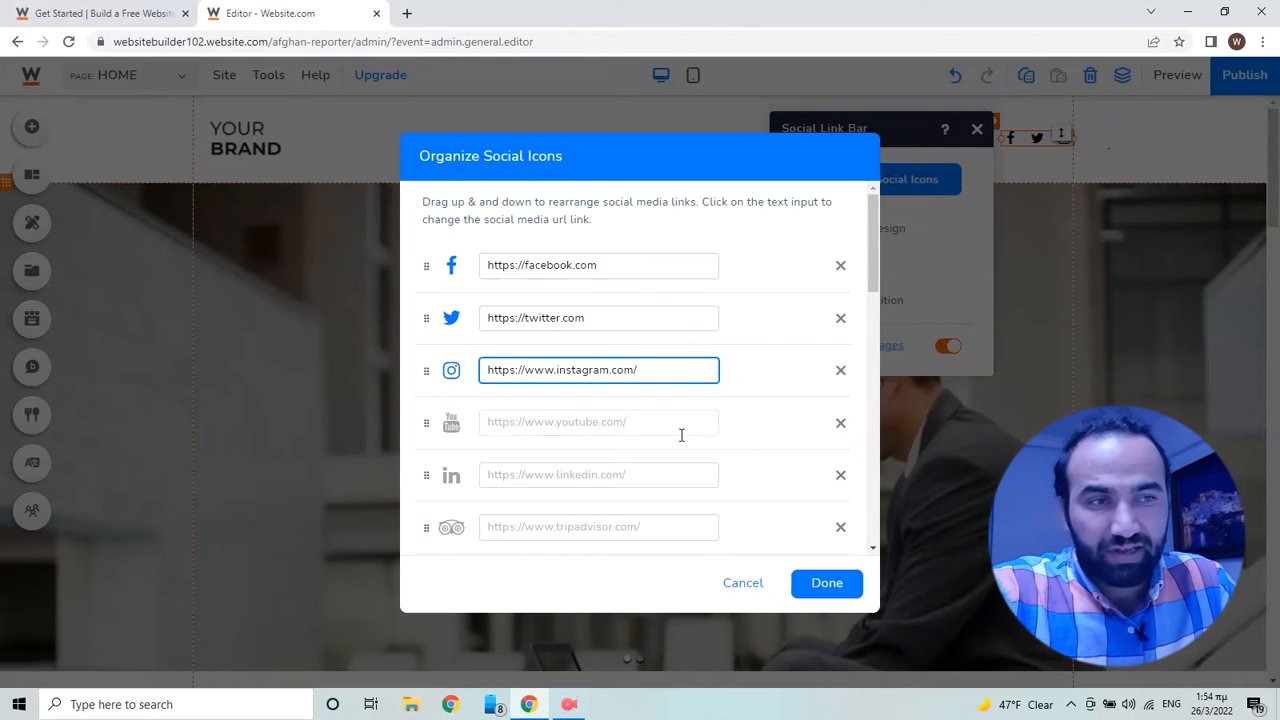
{"action": "left_click", "coordinate": [743, 583]}
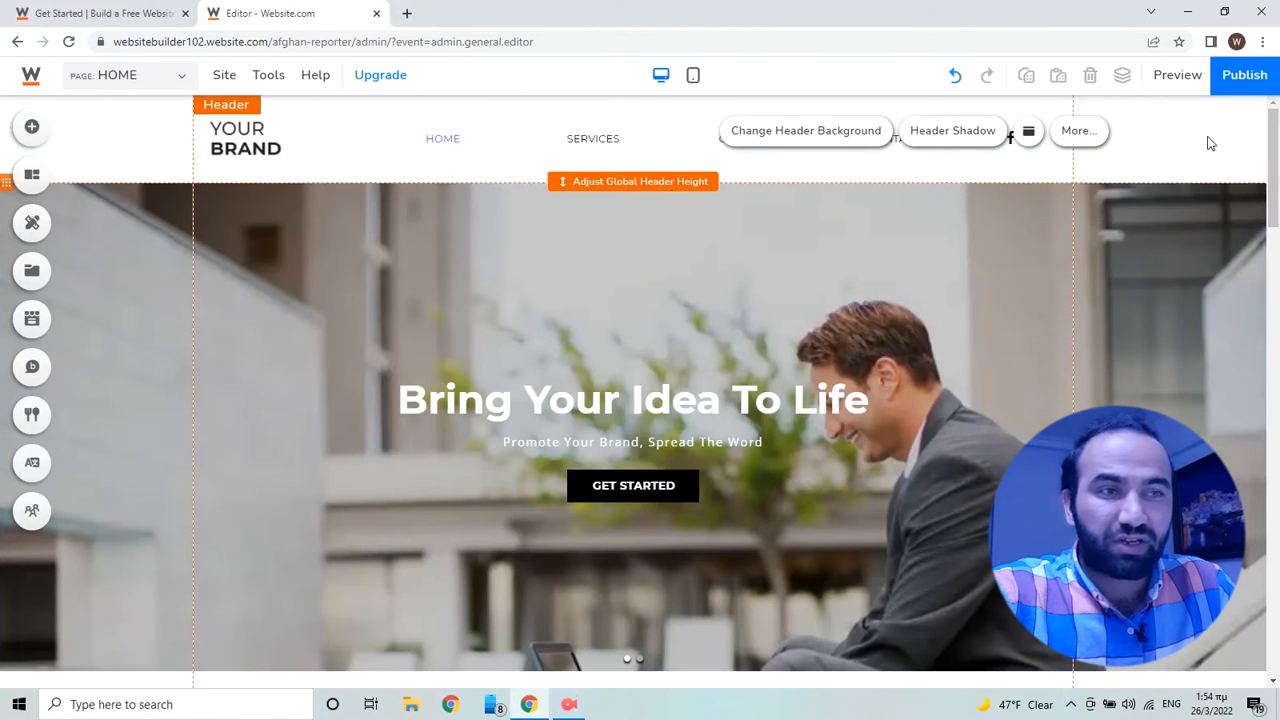
Step: Review the title, caption, button and link settings of the first slide in the home page slider
{"action": "scroll", "coordinate": [291, 287], "scroll_direction": "down", "scroll_amount": 2}
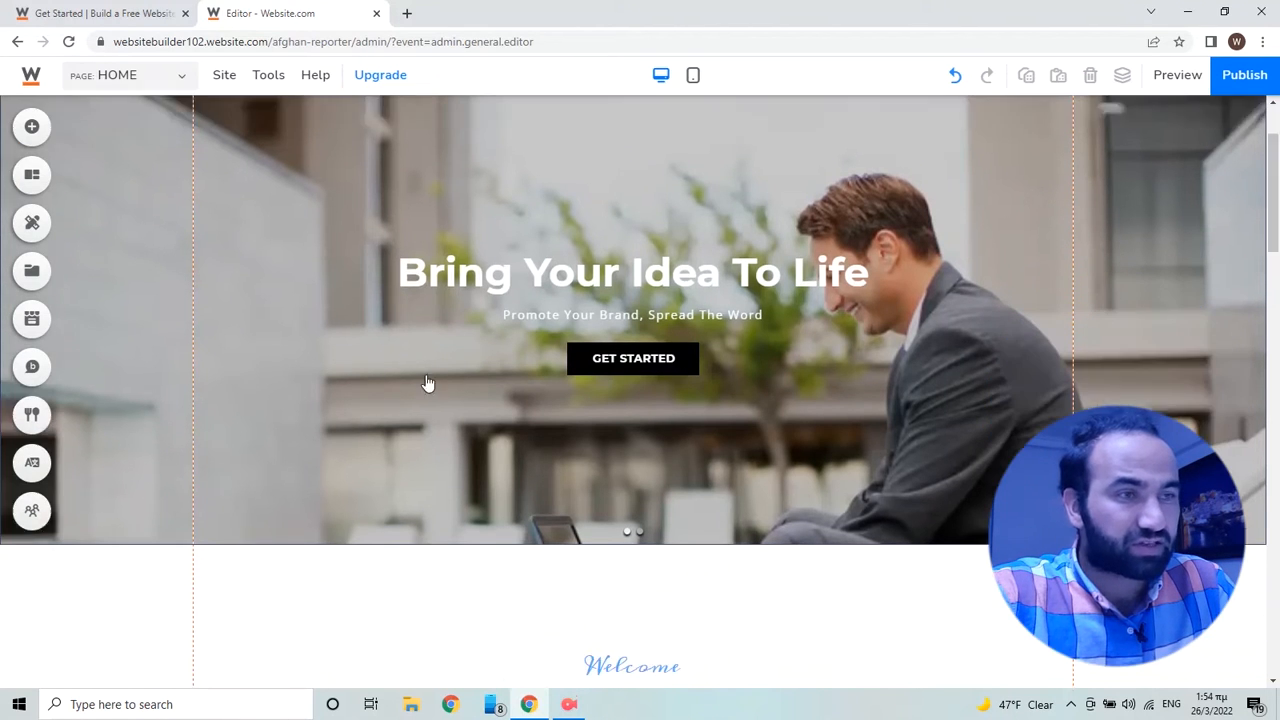
{"action": "left_click", "coordinate": [528, 244]}
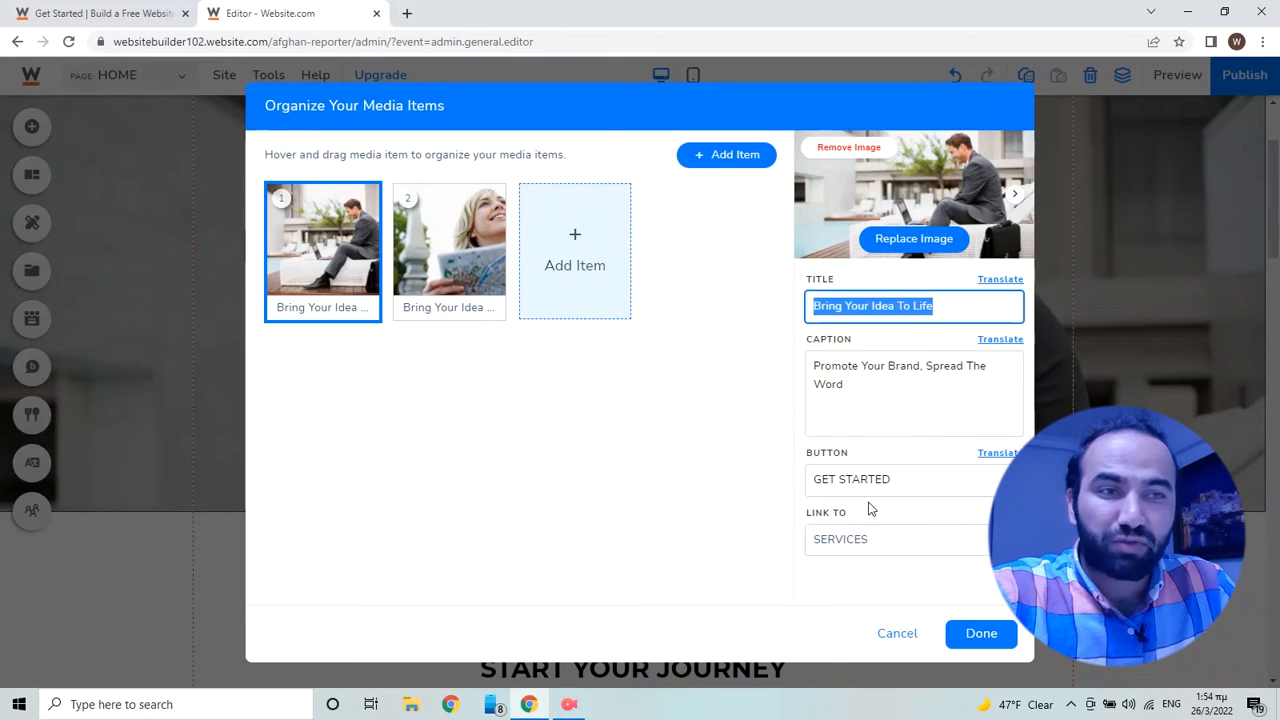
{"action": "left_click", "coordinate": [897, 633]}
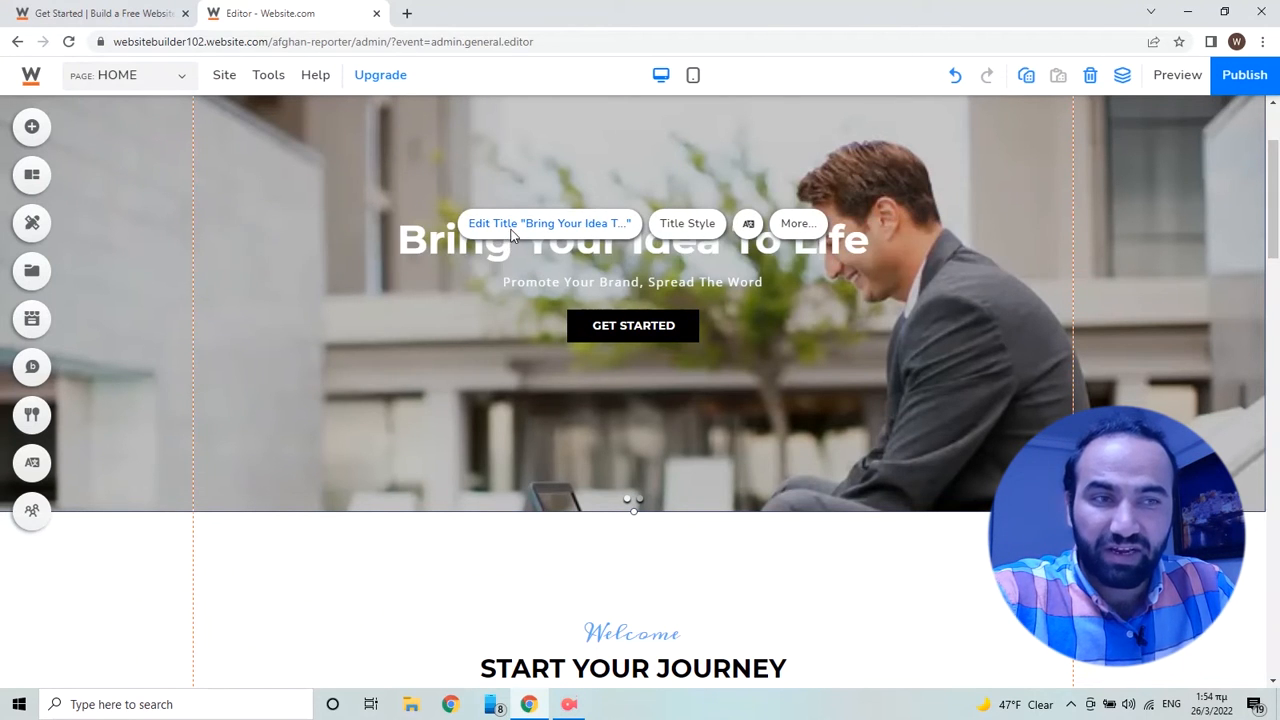
{"action": "left_click", "coordinate": [512, 224]}
{"action": "left_click", "coordinate": [887, 314]}
{"action": "left_click_drag", "start_coordinate": [948, 311], "coordinate": [714, 326]}
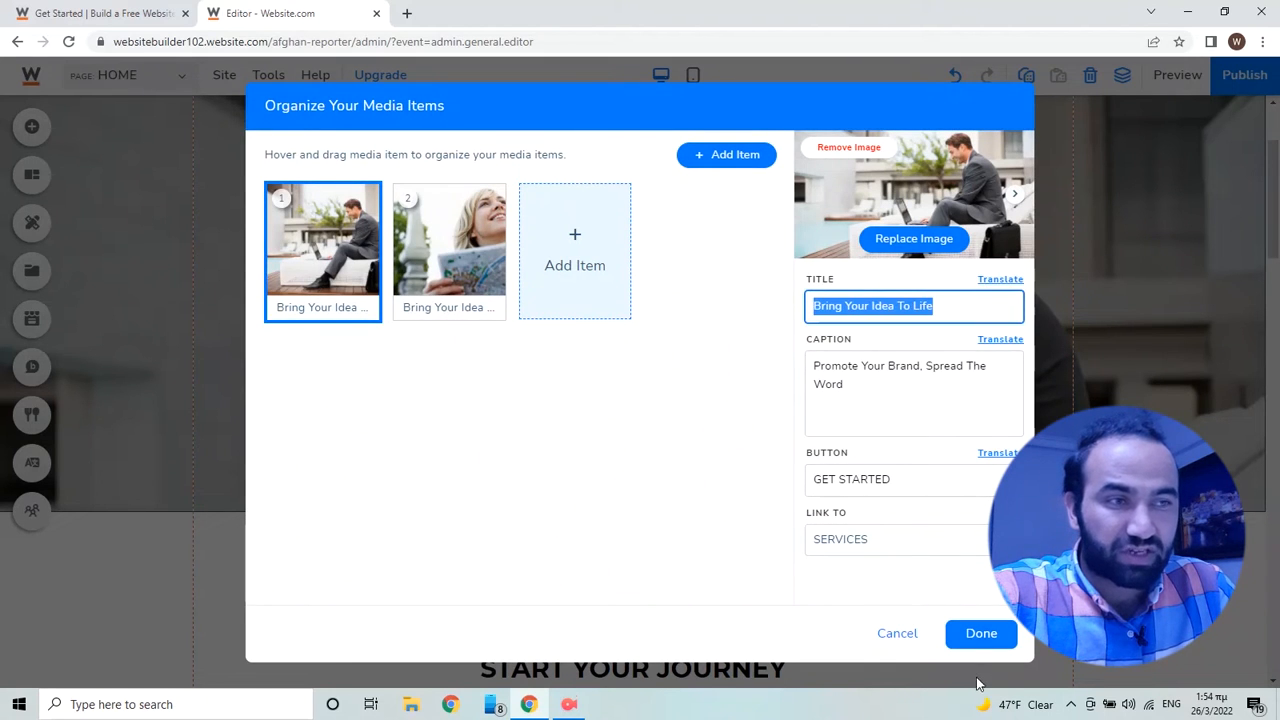
{"action": "left_click", "coordinate": [899, 638]}
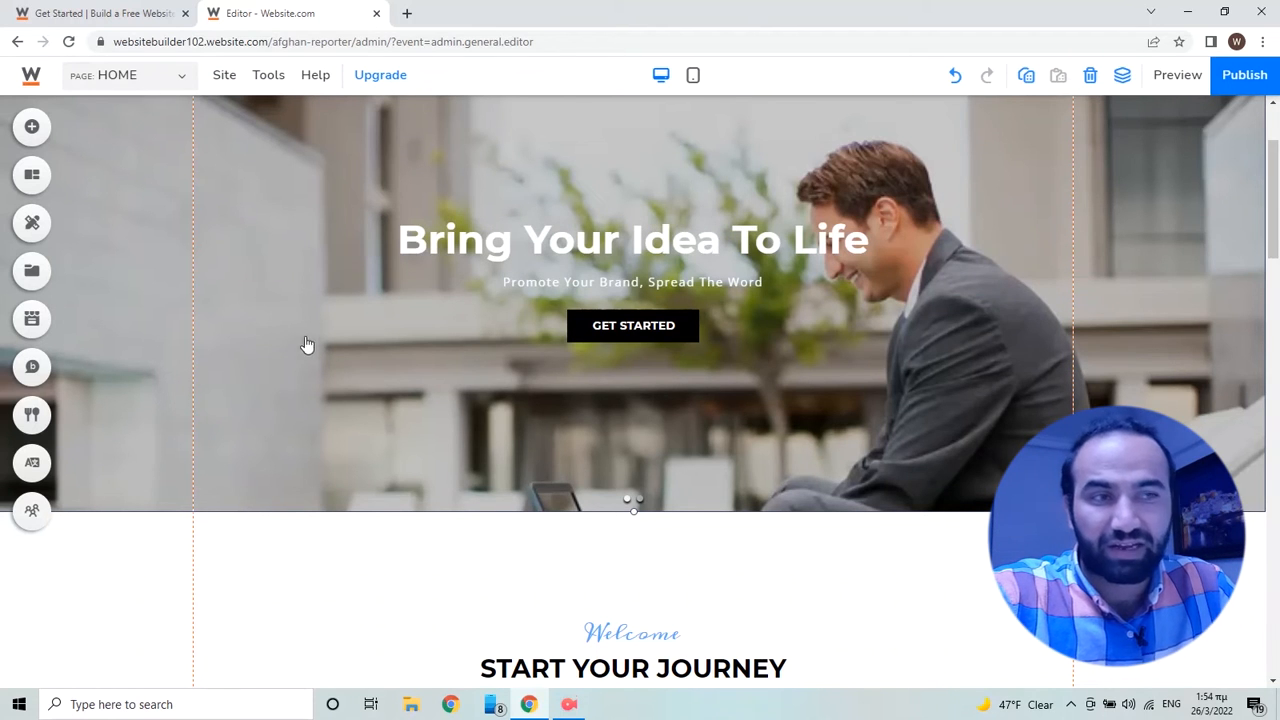
{"action": "scroll", "coordinate": [629, 263], "scroll_direction": "down", "scroll_amount": 5}
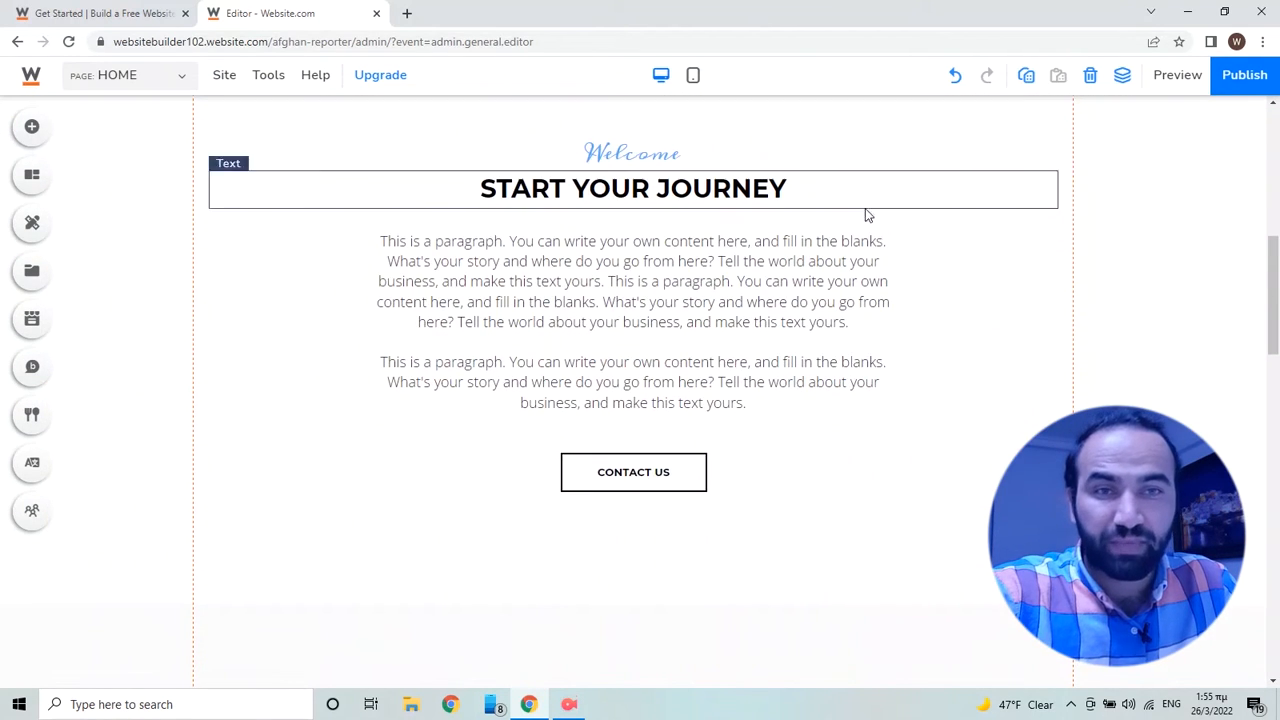
{"action": "scroll", "coordinate": [1027, 302], "scroll_direction": "up", "scroll_amount": 2}
{"action": "scroll", "coordinate": [1027, 302], "scroll_direction": "up", "scroll_amount": 2}
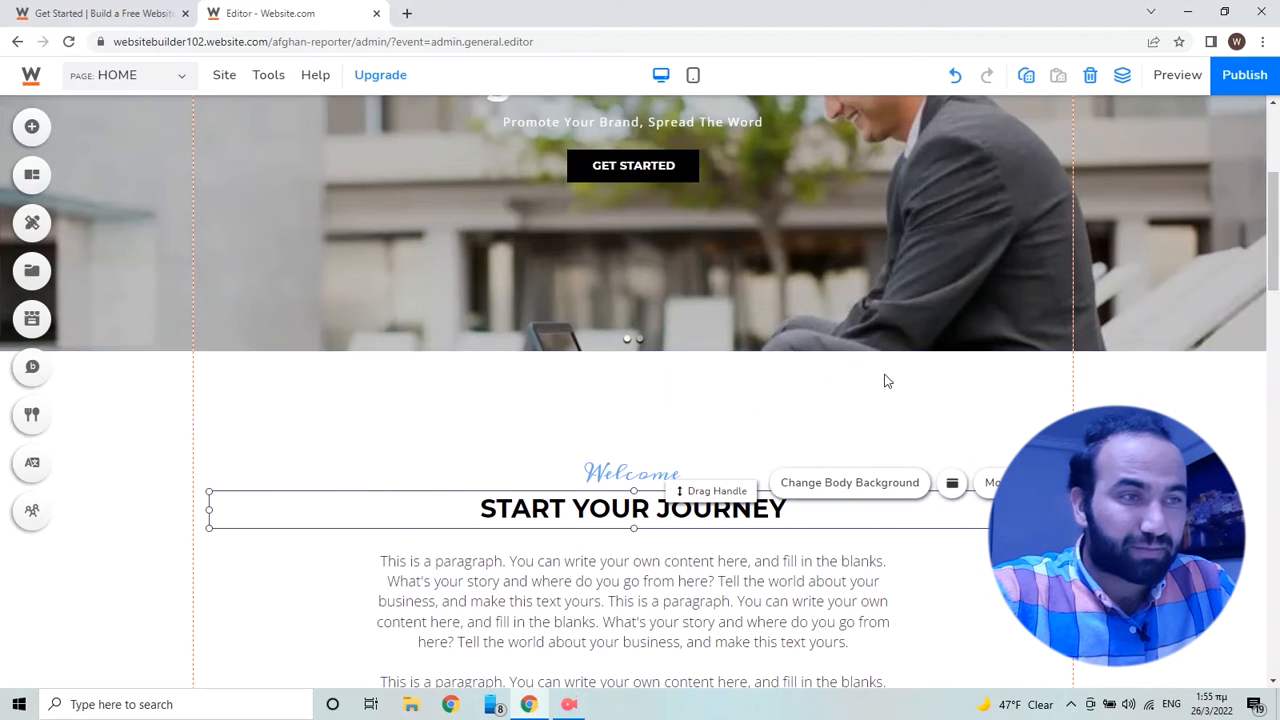
Step: Look over the START YOUR JOURNEY section and its paragraph text below the home page slider
{"action": "scroll", "coordinate": [1100, 360], "scroll_direction": "down", "scroll_amount": 3}
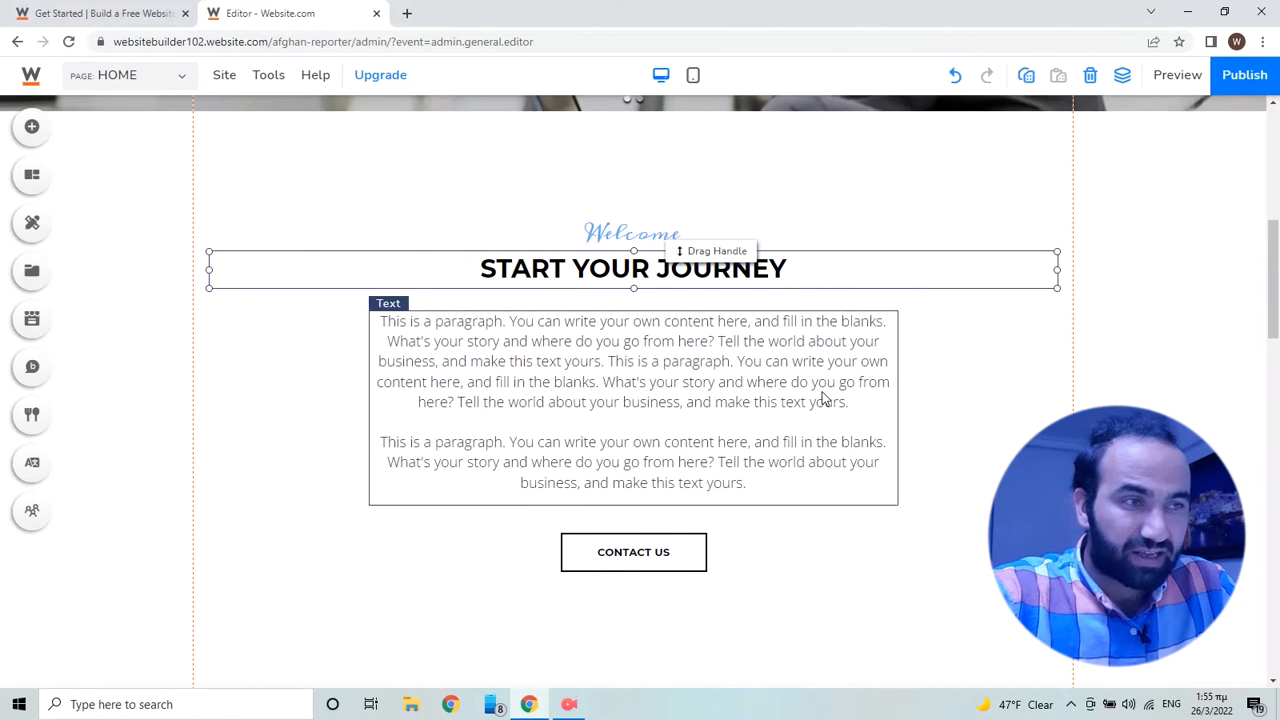
{"action": "left_click", "coordinate": [994, 417]}
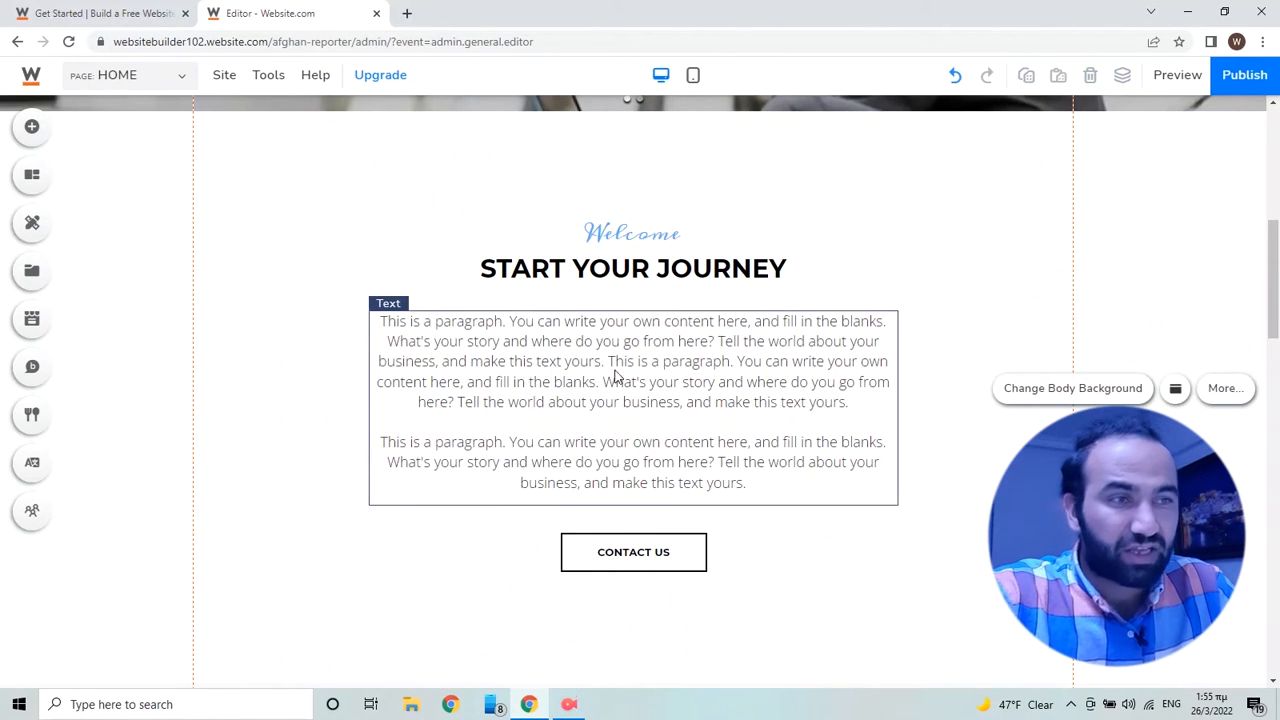
{"action": "scroll", "coordinate": [645, 400], "scroll_direction": "down", "scroll_amount": 1}
{"action": "scroll", "coordinate": [640, 398], "scroll_direction": "up", "scroll_amount": 3}
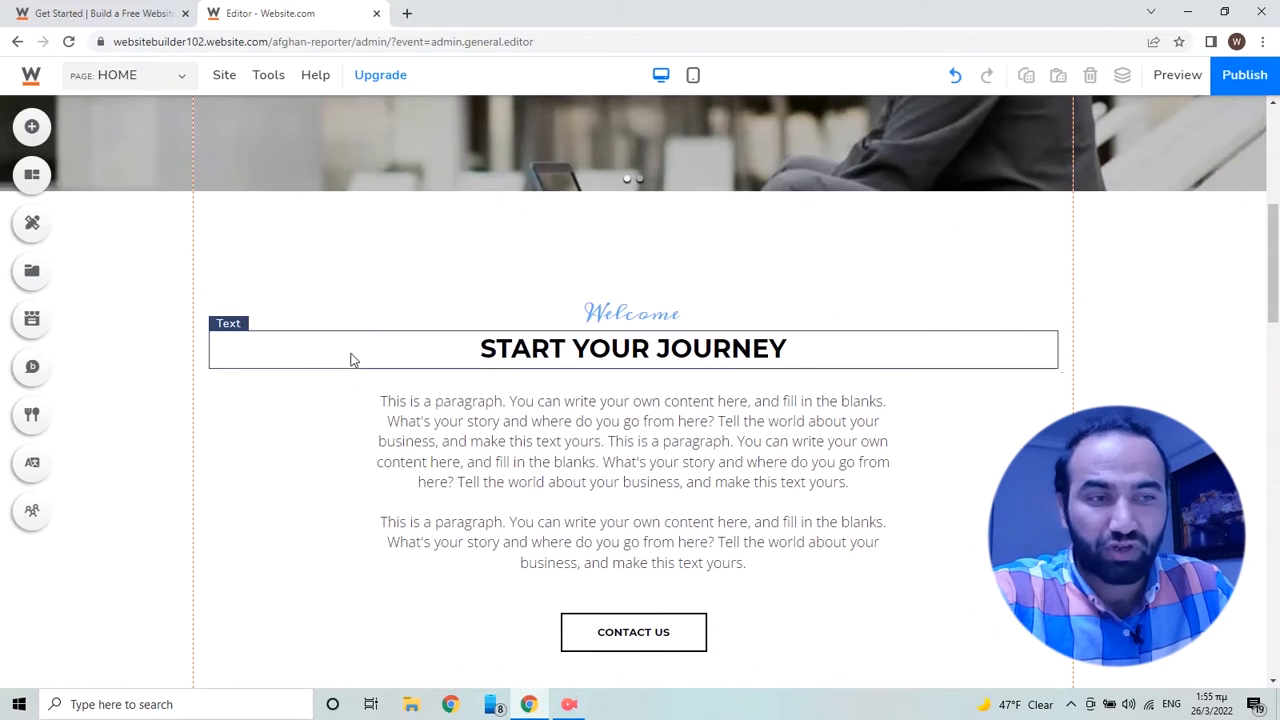
{"action": "scroll", "coordinate": [716, 443], "scroll_direction": "up", "scroll_amount": 1}
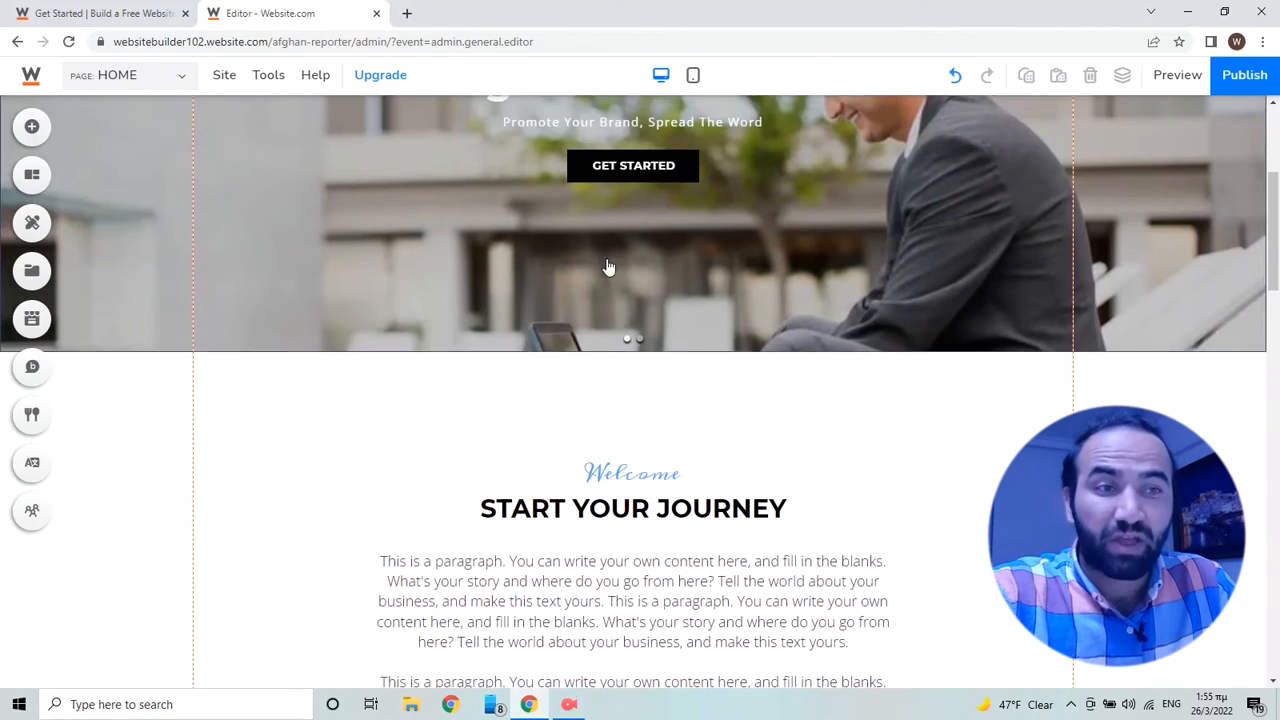
{"action": "scroll", "coordinate": [342, 527], "scroll_direction": "down", "scroll_amount": 3}
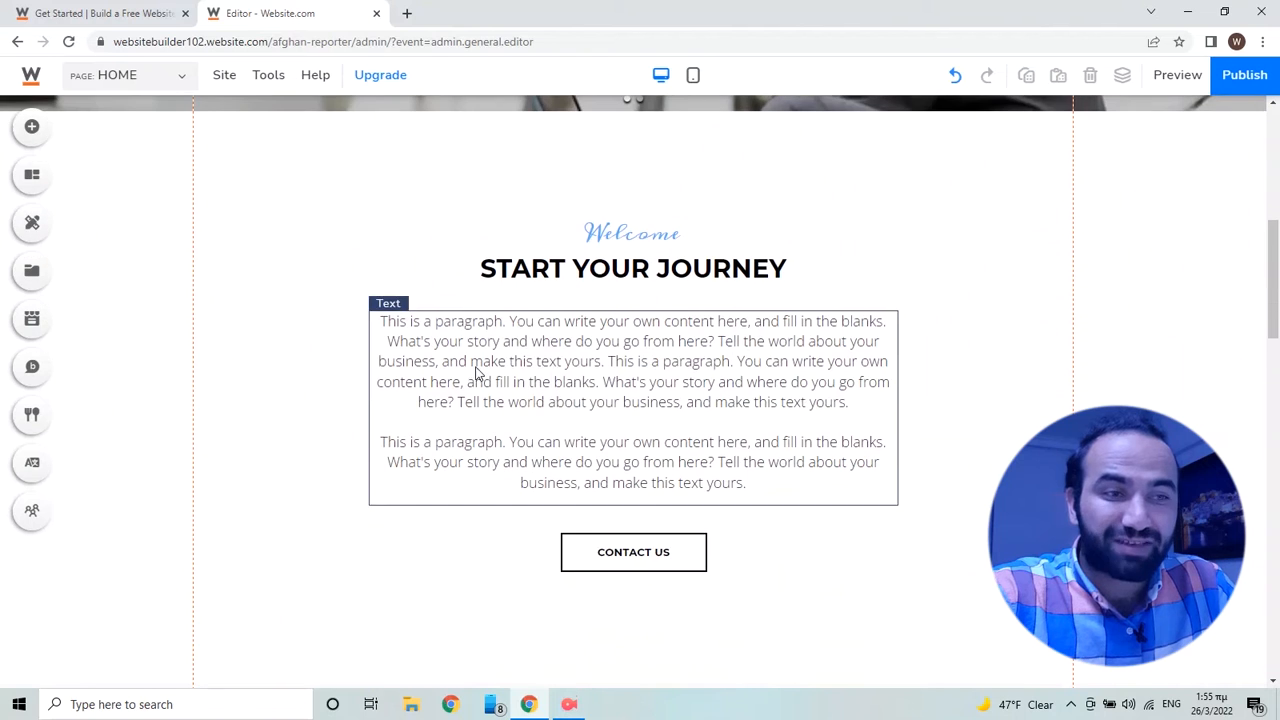
Step: Browse the text, image and card elements that can be added to the page
{"action": "left_click", "coordinate": [33, 130]}
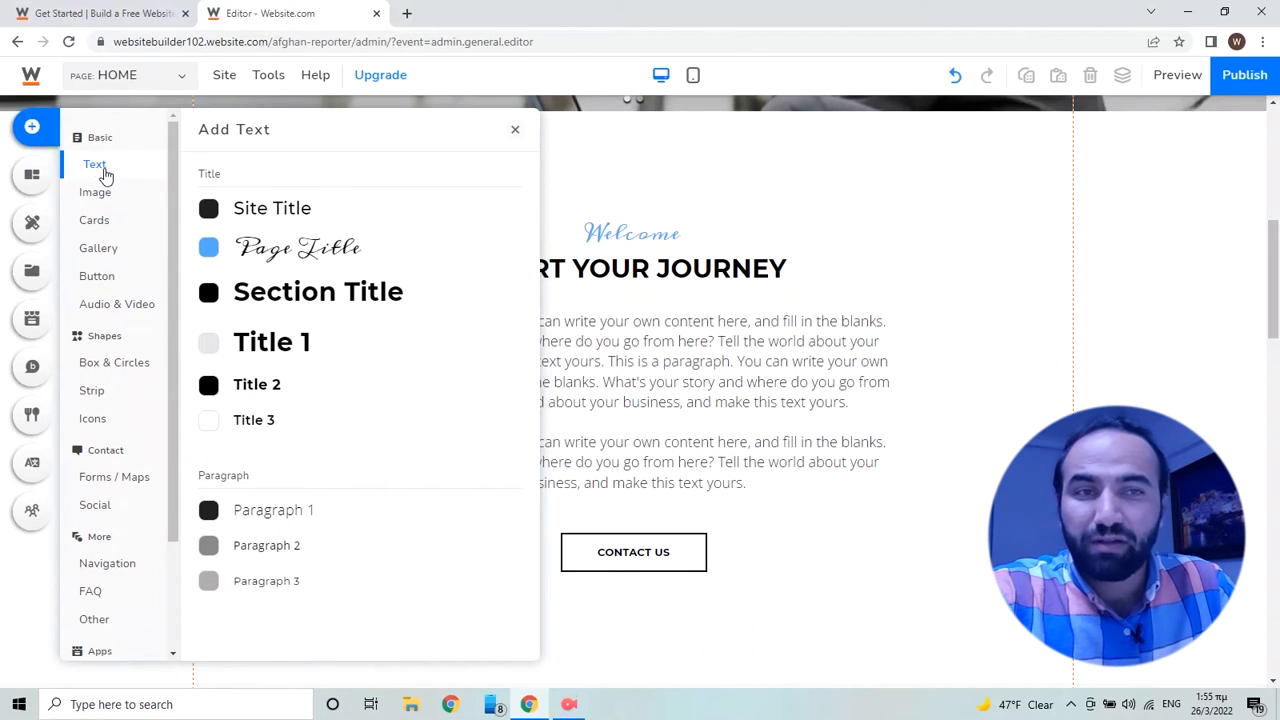
{"action": "left_click", "coordinate": [96, 193]}
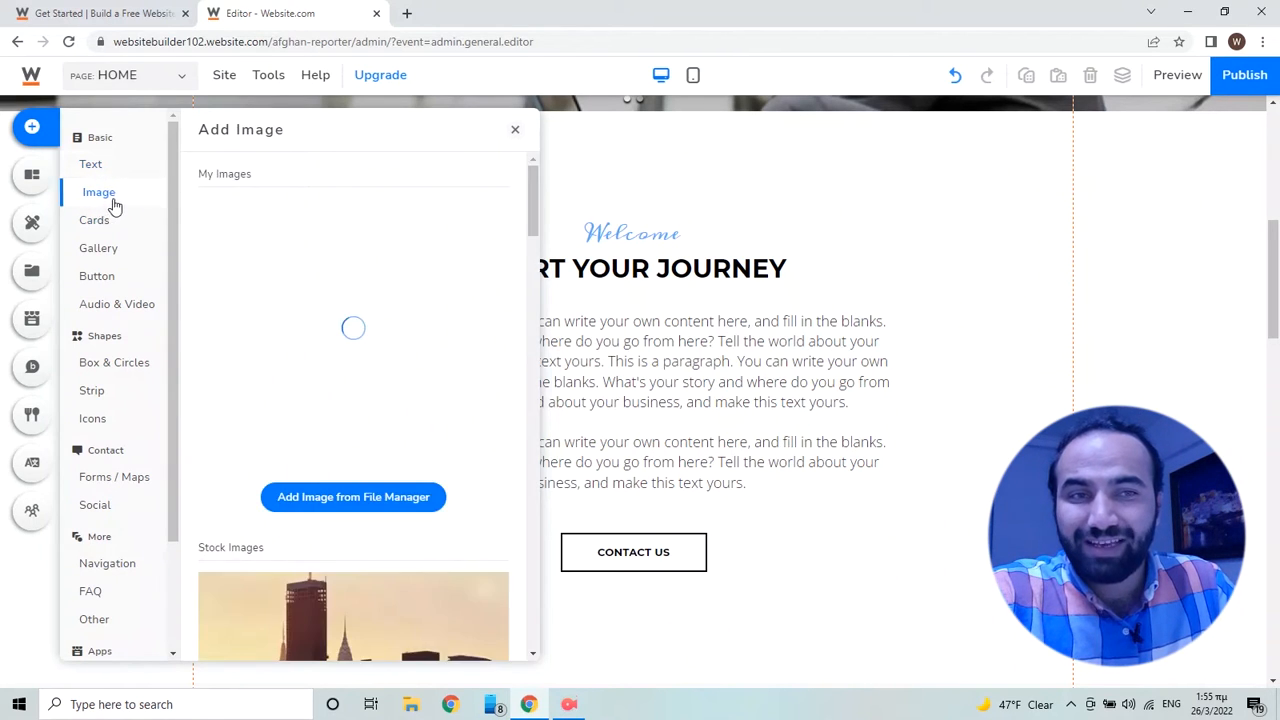
{"action": "left_click", "coordinate": [95, 165]}
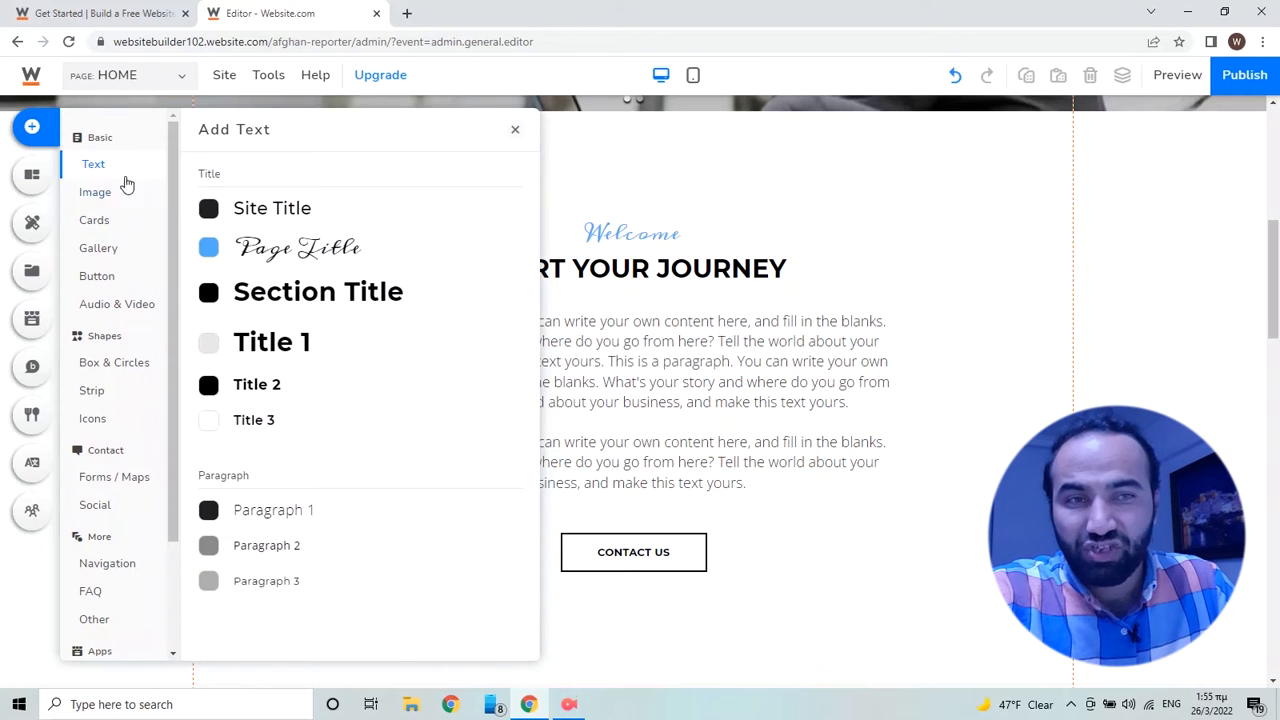
{"action": "left_click", "coordinate": [95, 222]}
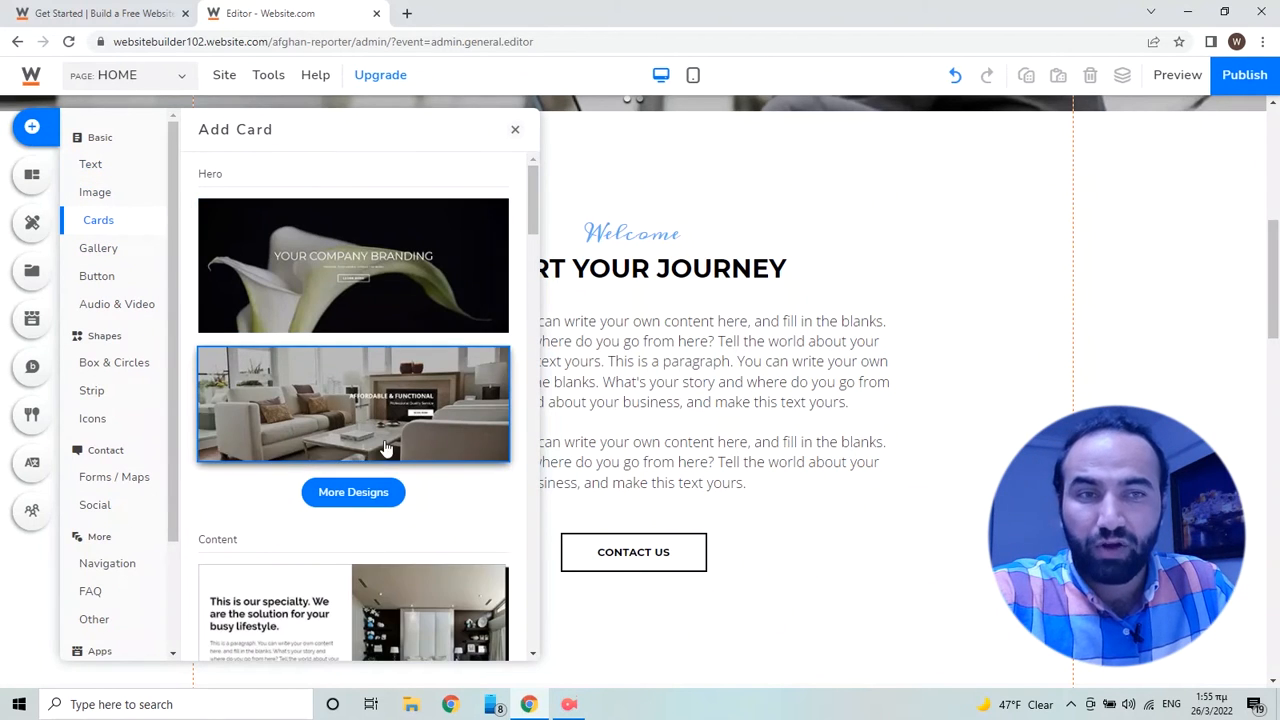
{"action": "scroll", "coordinate": [340, 465], "scroll_direction": "down", "scroll_amount": 2}
{"action": "scroll", "coordinate": [409, 457], "scroll_direction": "down", "scroll_amount": 2}
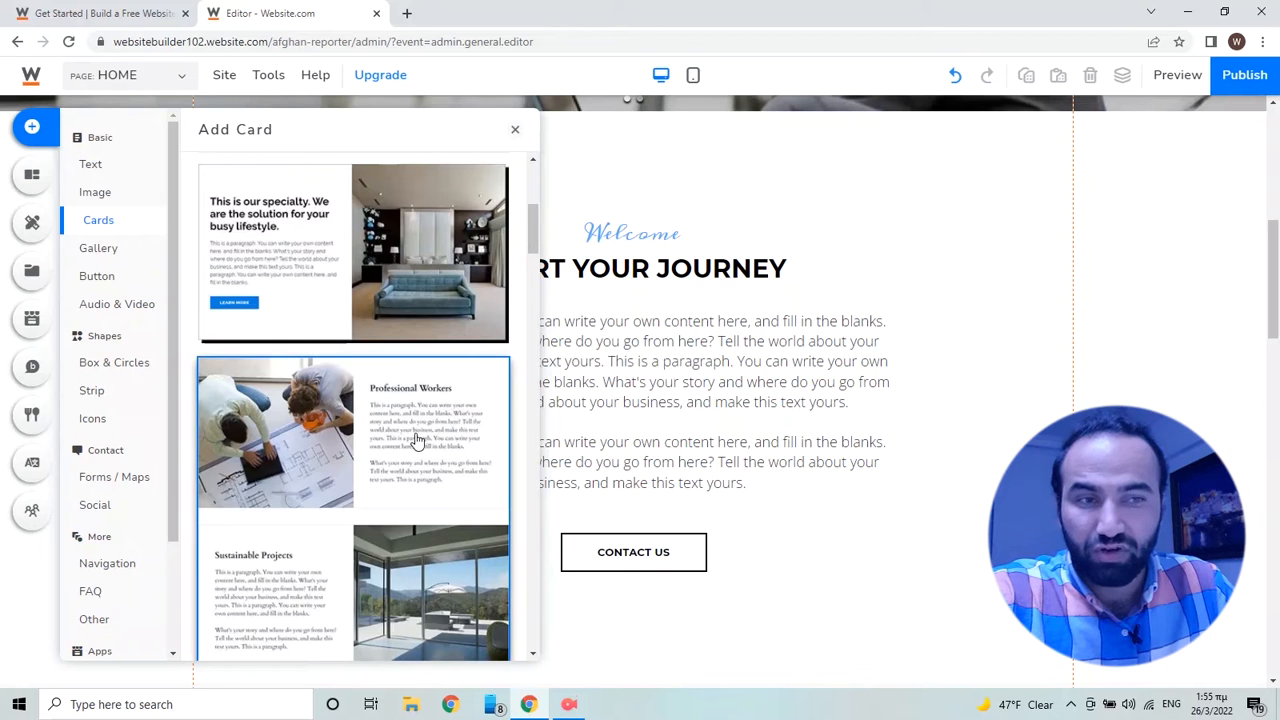
{"action": "scroll", "coordinate": [419, 442], "scroll_direction": "up", "scroll_amount": 3}
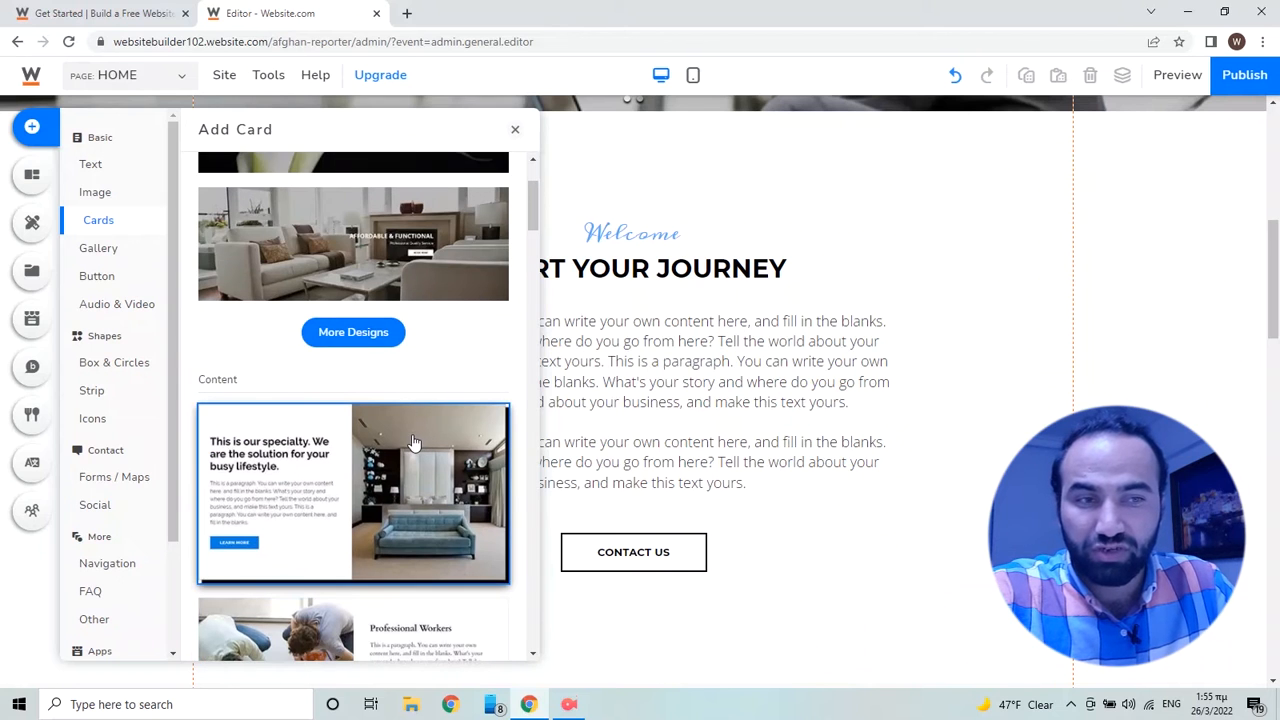
Step: Browse the gallery, button, and audio and video elements available for the page, down to the SoundCloud players
{"action": "left_click", "coordinate": [90, 250]}
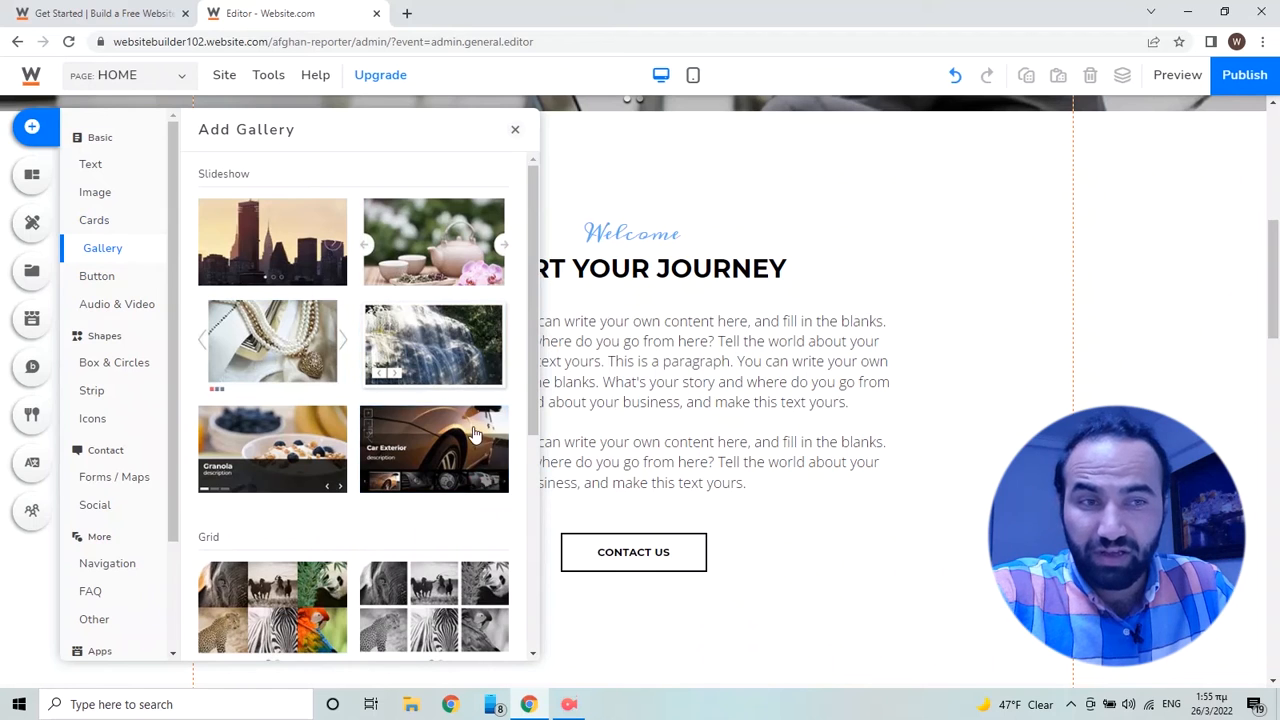
{"action": "left_click", "coordinate": [97, 277]}
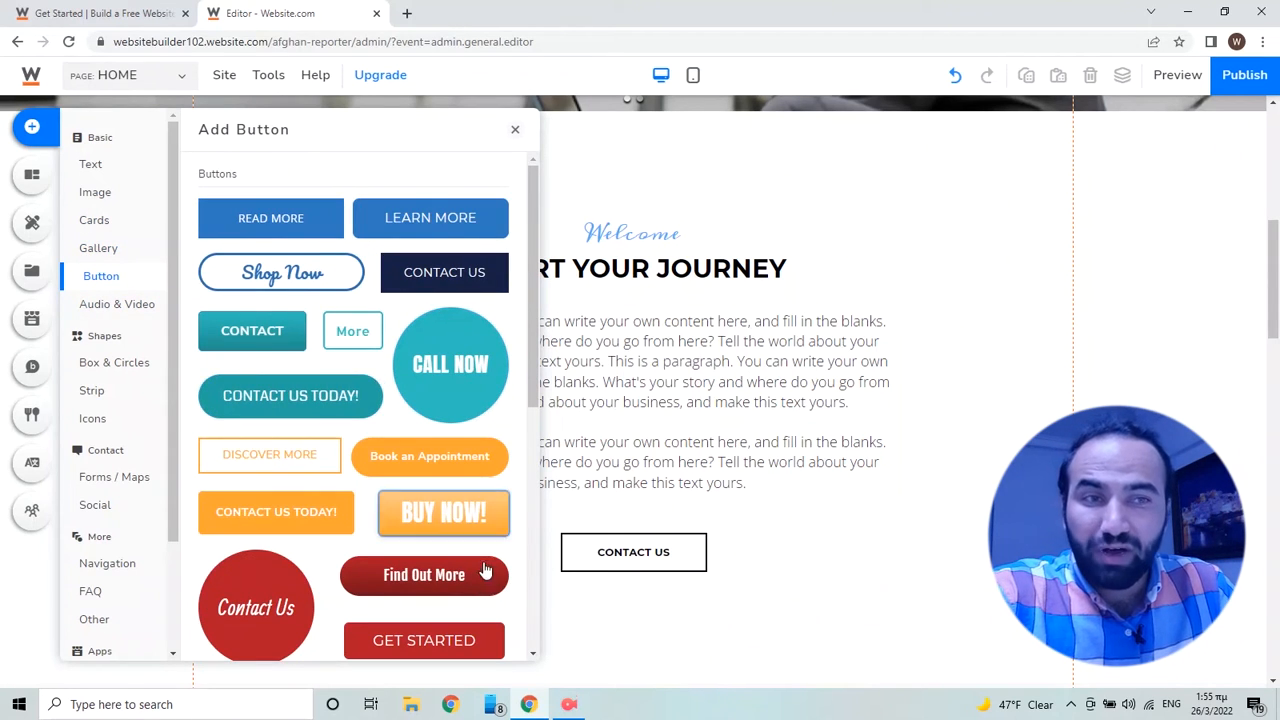
{"action": "left_click", "coordinate": [88, 305]}
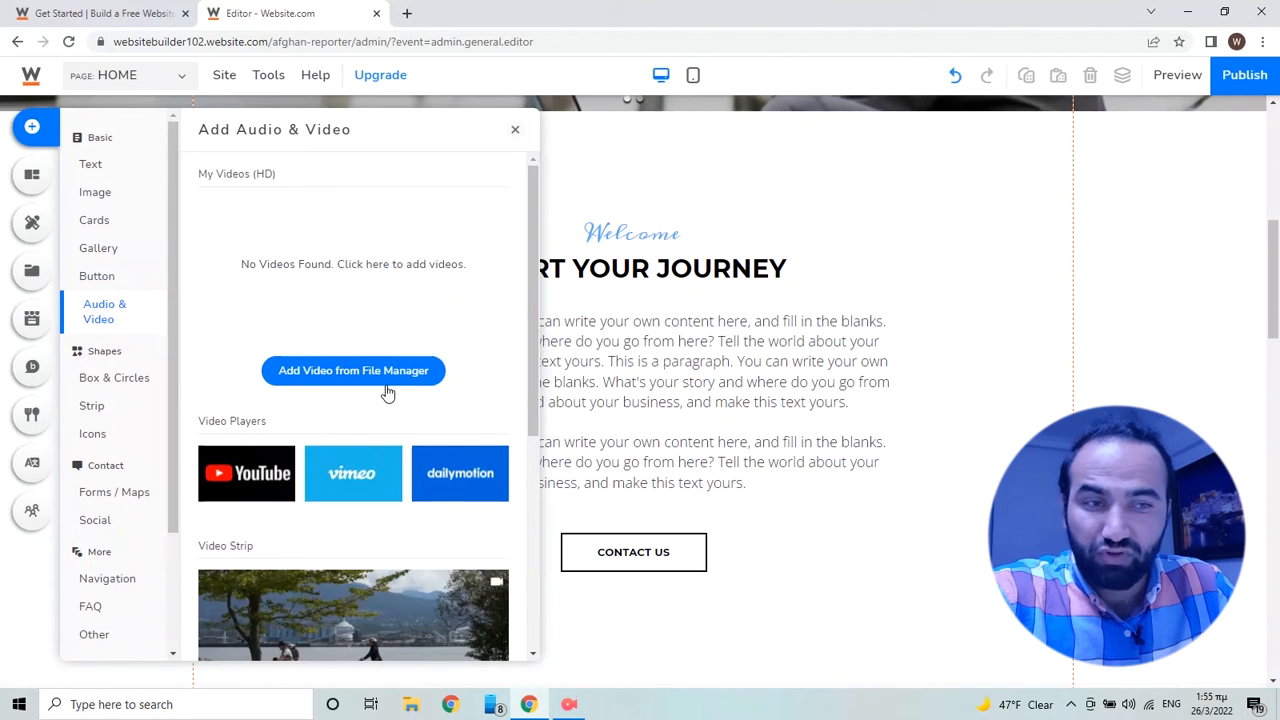
{"action": "scroll", "coordinate": [366, 470], "scroll_direction": "down", "scroll_amount": 2}
{"action": "scroll", "coordinate": [414, 449], "scroll_direction": "down", "scroll_amount": 1}
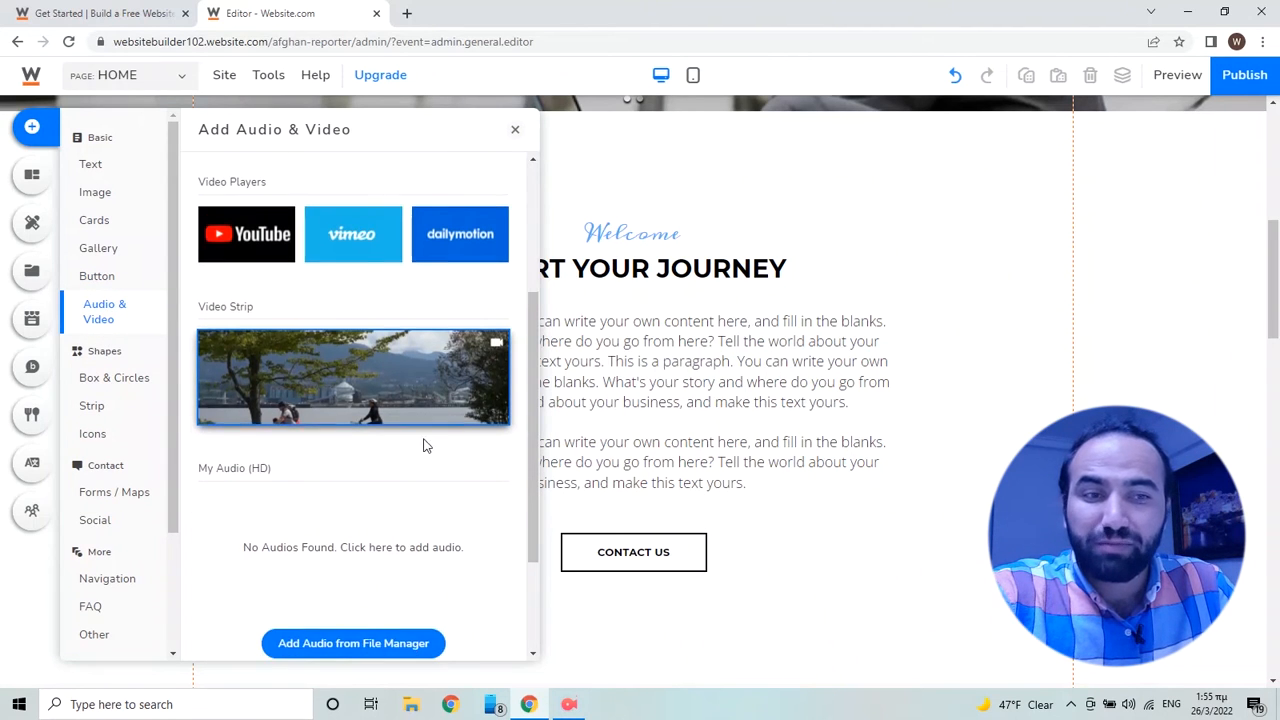
{"action": "scroll", "coordinate": [357, 369], "scroll_direction": "up", "scroll_amount": 3}
{"action": "scroll", "coordinate": [443, 429], "scroll_direction": "down", "scroll_amount": 4}
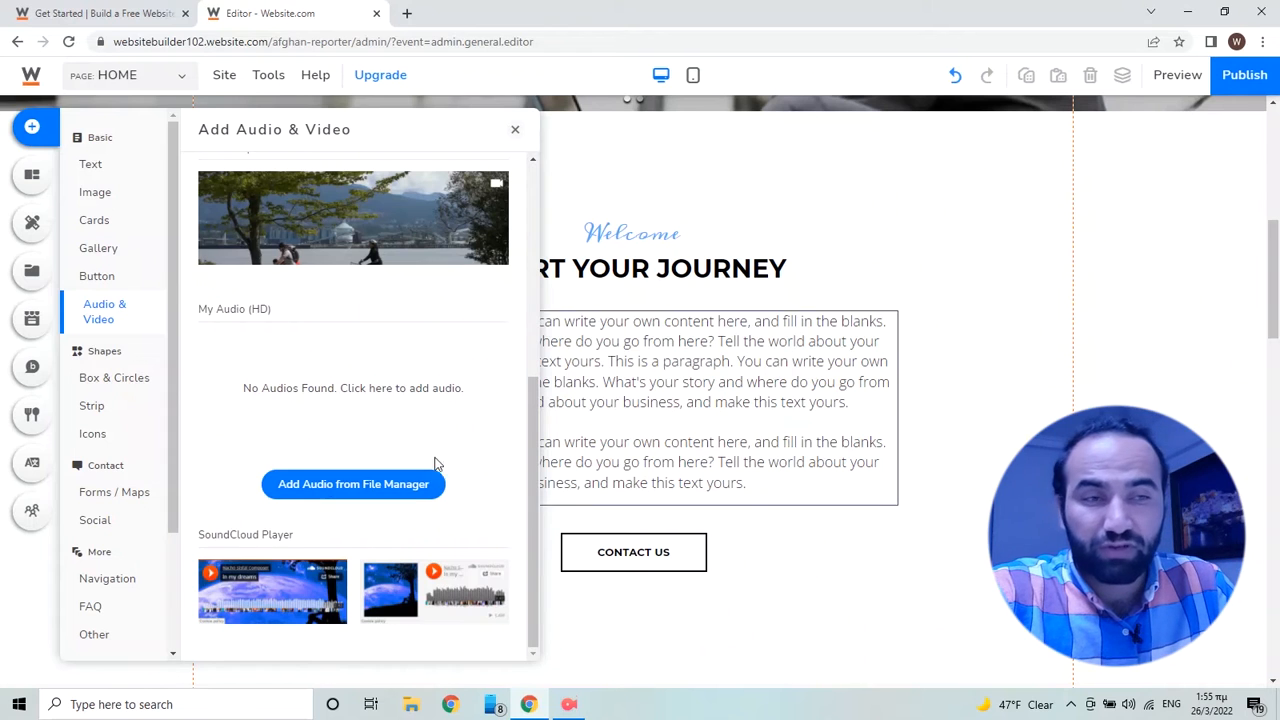
Step: Browse the shape elements available for the page: boxes and circles, strips, and icons
{"action": "left_click", "coordinate": [119, 385]}
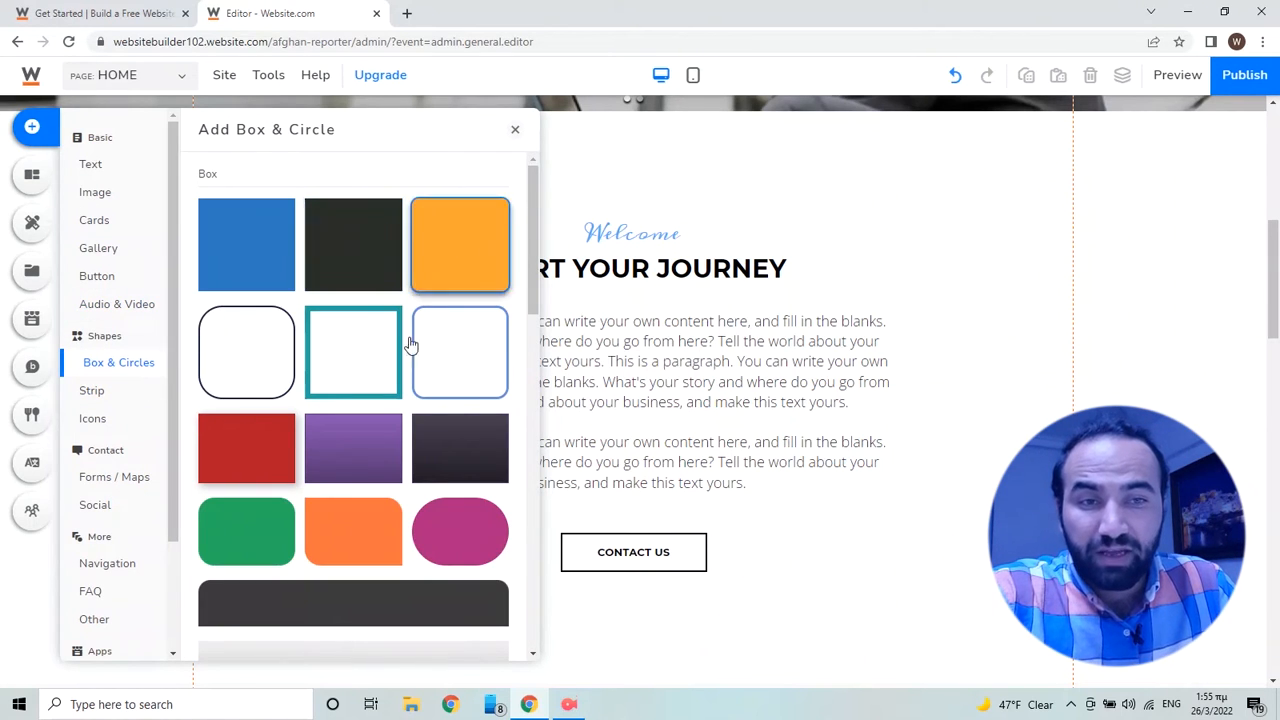
{"action": "left_click", "coordinate": [96, 392]}
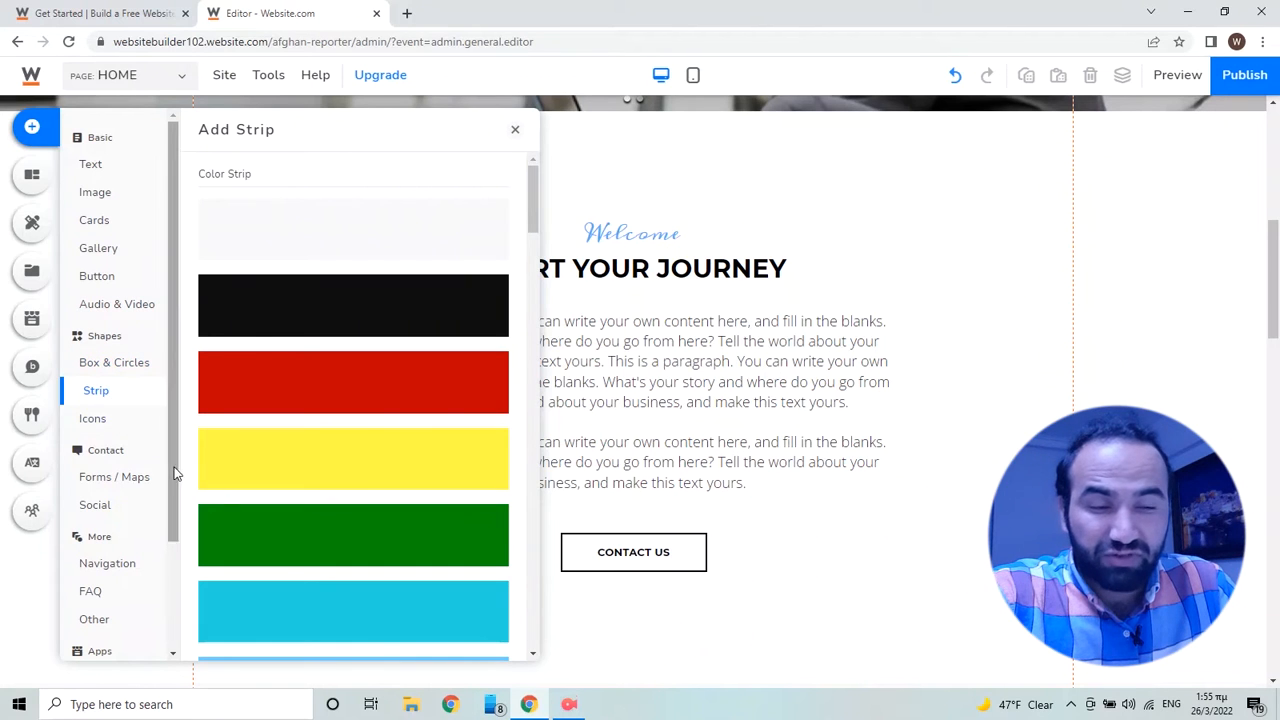
{"action": "left_click", "coordinate": [96, 420]}
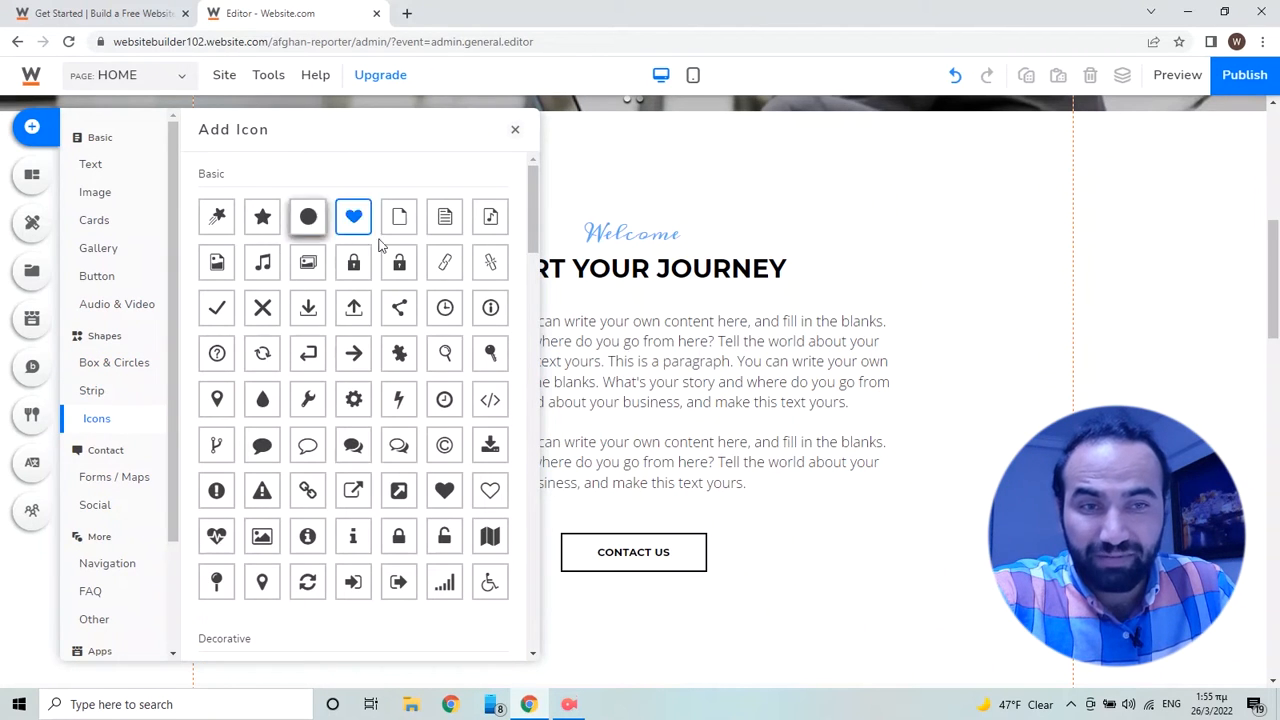
{"action": "scroll", "coordinate": [757, 320], "scroll_direction": "down", "scroll_amount": 3}
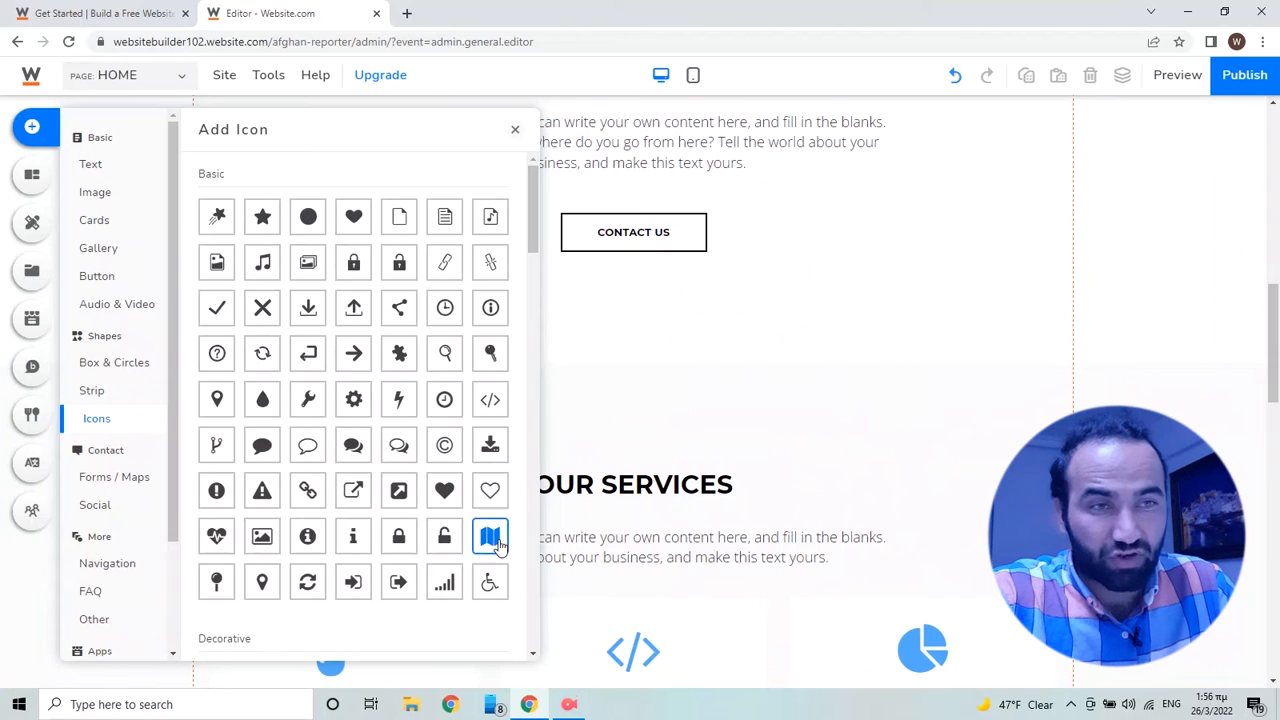
Step: Add the web form with labels above the Name, Email and Message fields and a black Submit button, and widen it on both sides
{"action": "left_click", "coordinate": [119, 480]}
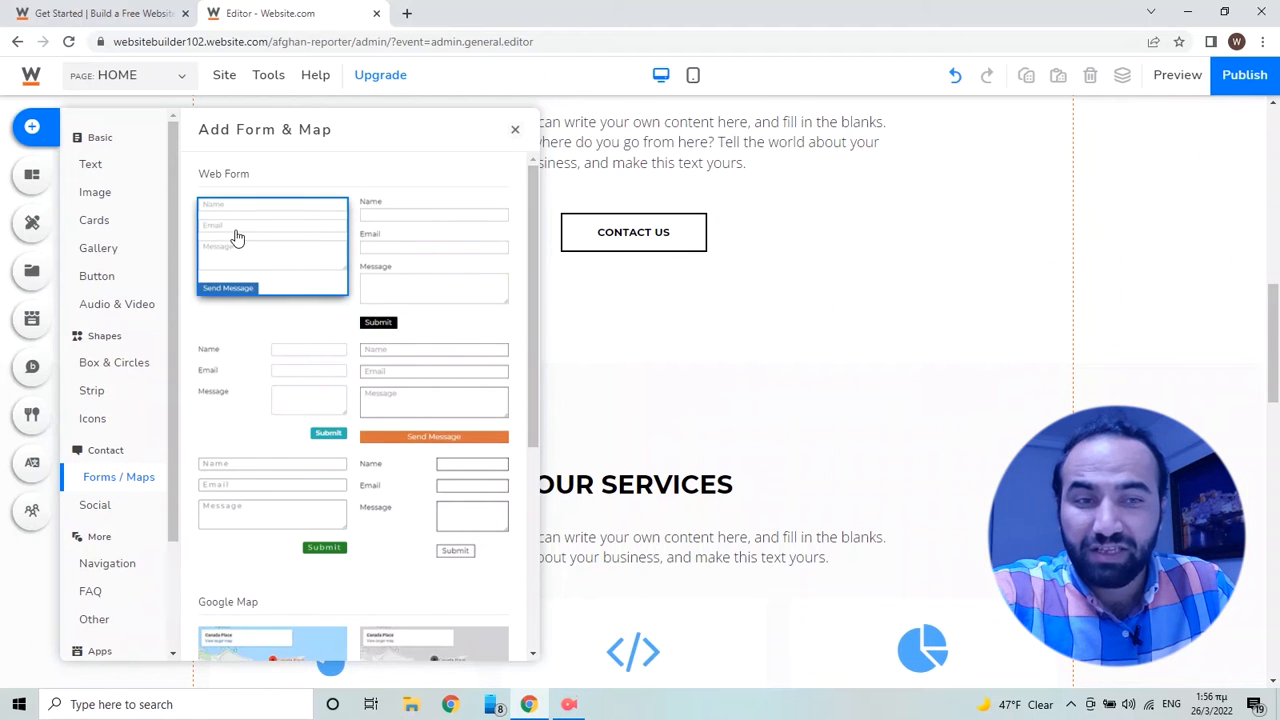
{"action": "left_click", "coordinate": [429, 277]}
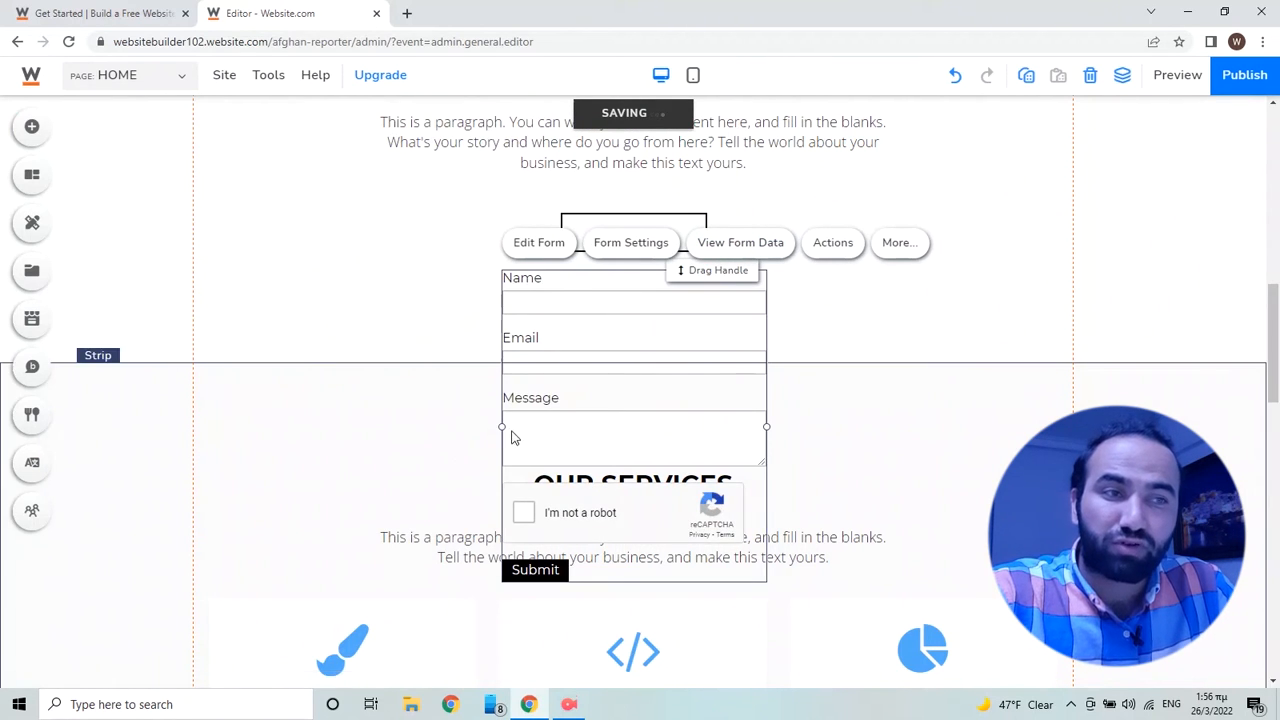
{"action": "left_click_drag", "start_coordinate": [503, 425], "coordinate": [292, 427]}
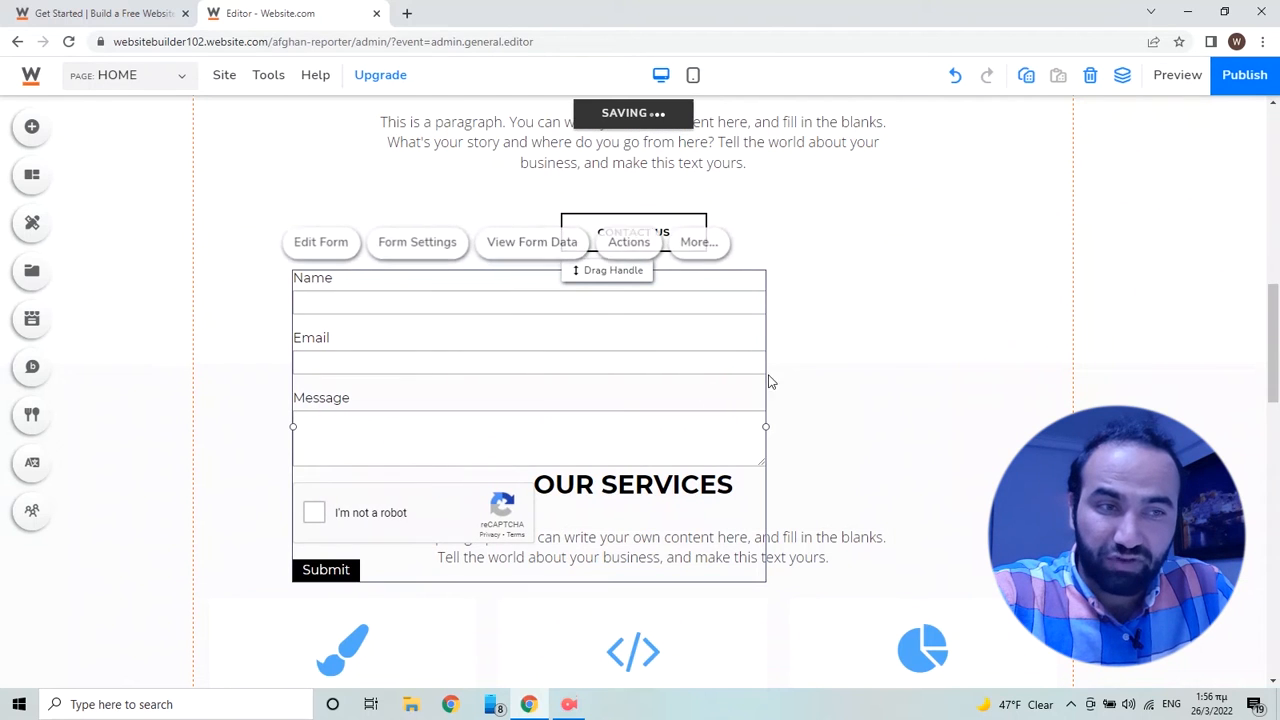
{"action": "left_click_drag", "start_coordinate": [766, 426], "coordinate": [904, 427]}
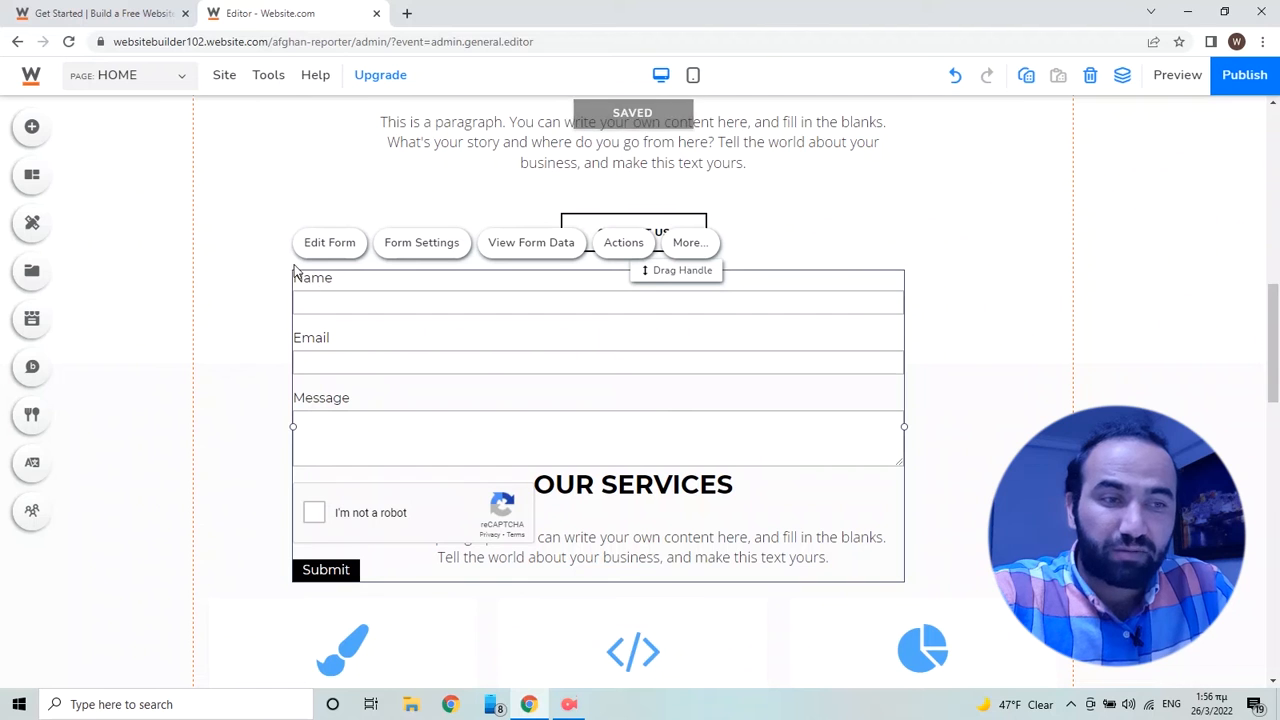
{"action": "left_click", "coordinate": [940, 256]}
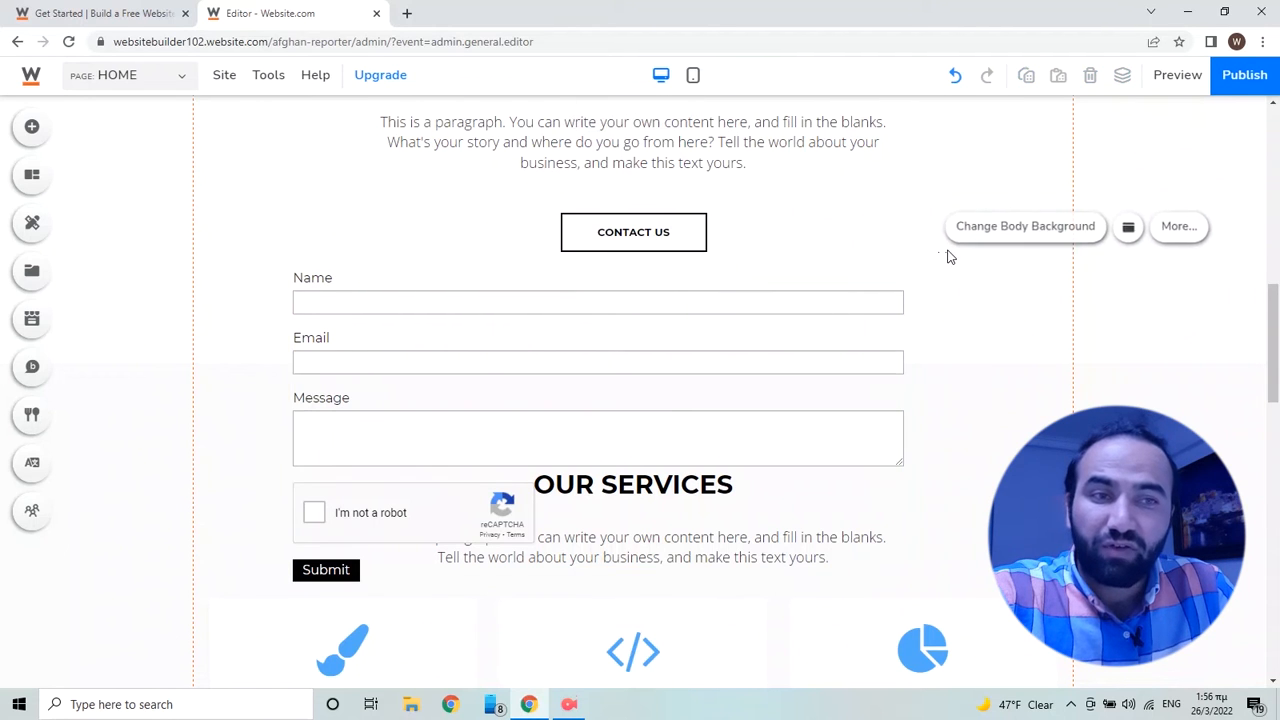
Step: Review the contact form's fields and available field types in the form editor, closing the mail window that interrupts
{"action": "left_click", "coordinate": [417, 280]}
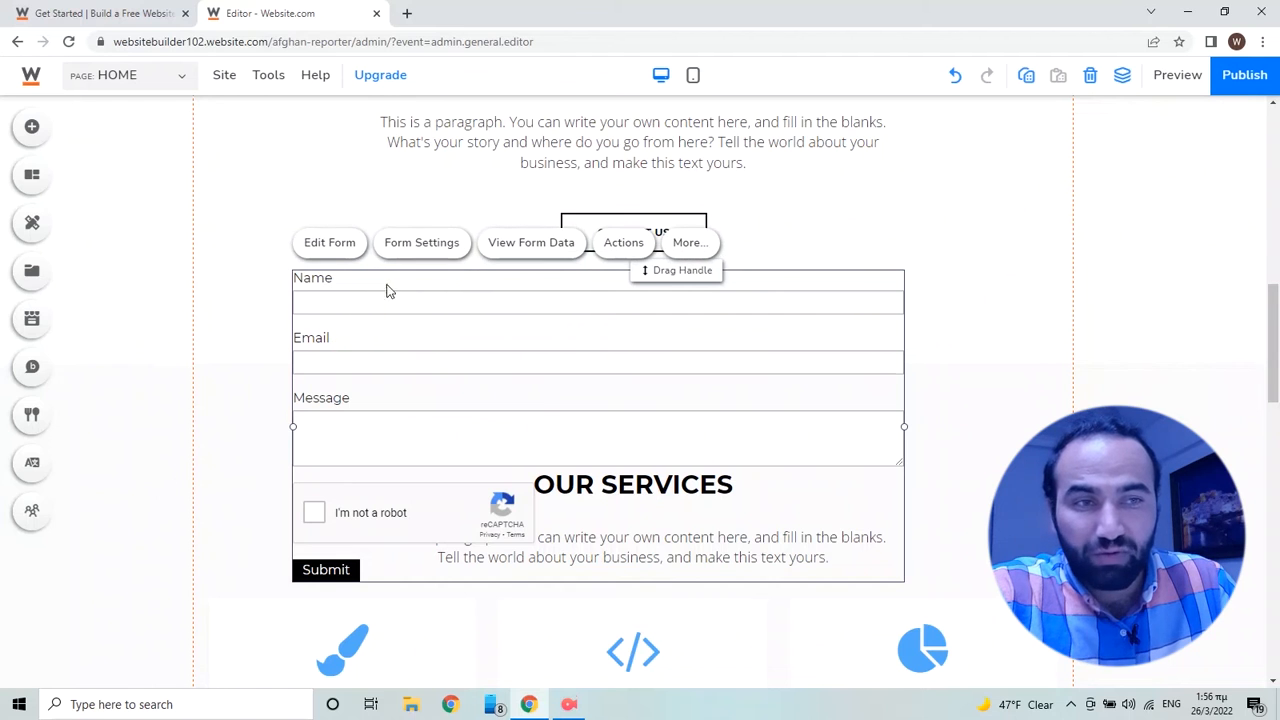
{"action": "left_click", "coordinate": [330, 250]}
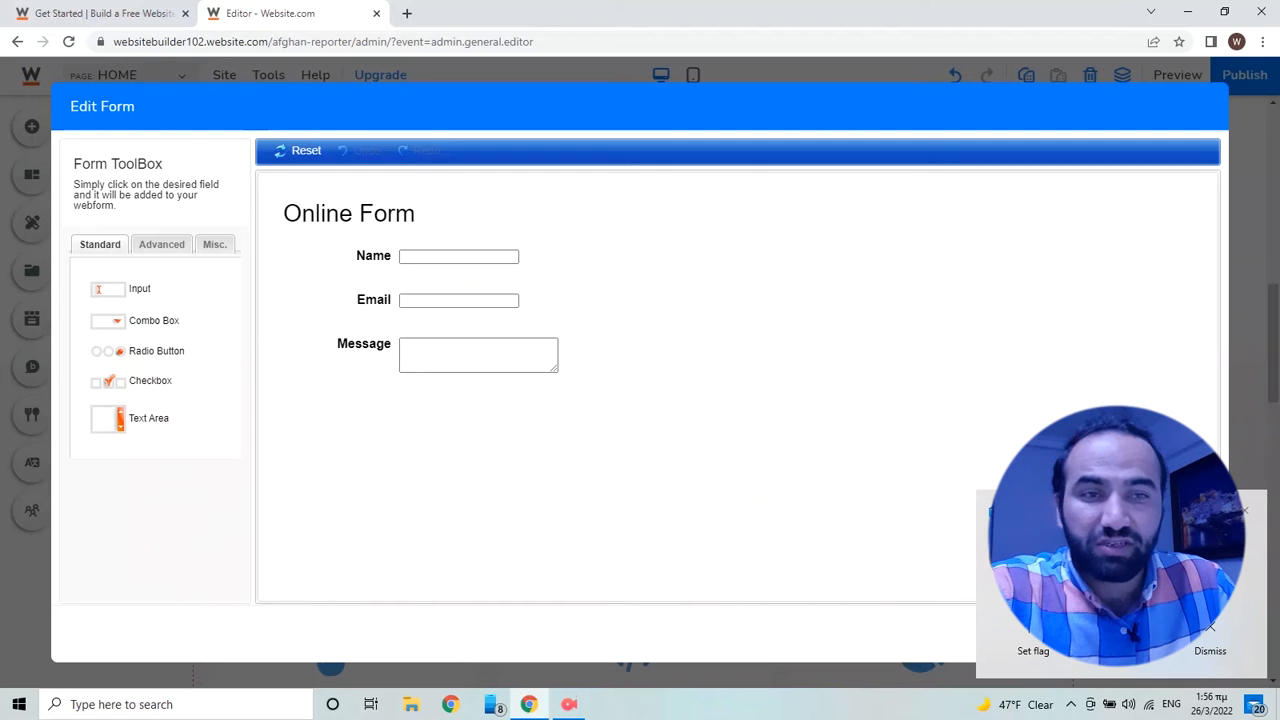
{"action": "left_click", "coordinate": [1248, 515]}
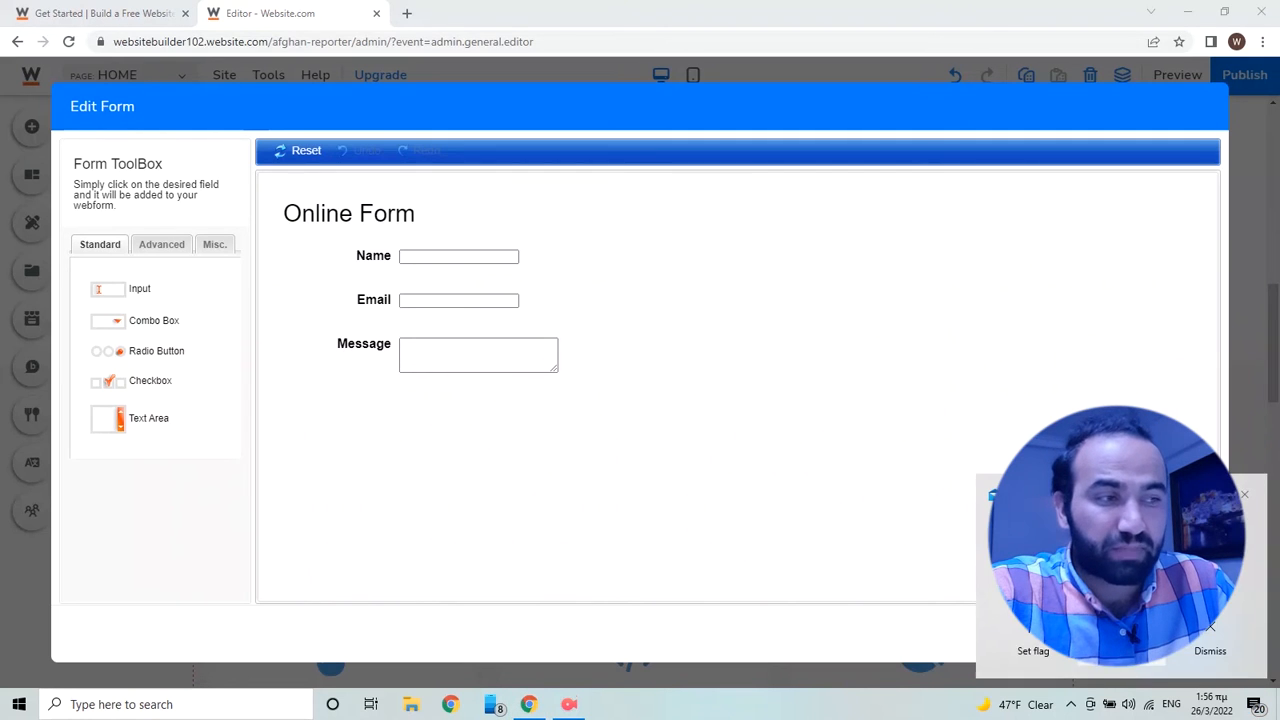
{"action": "left_click", "coordinate": [1240, 615]}
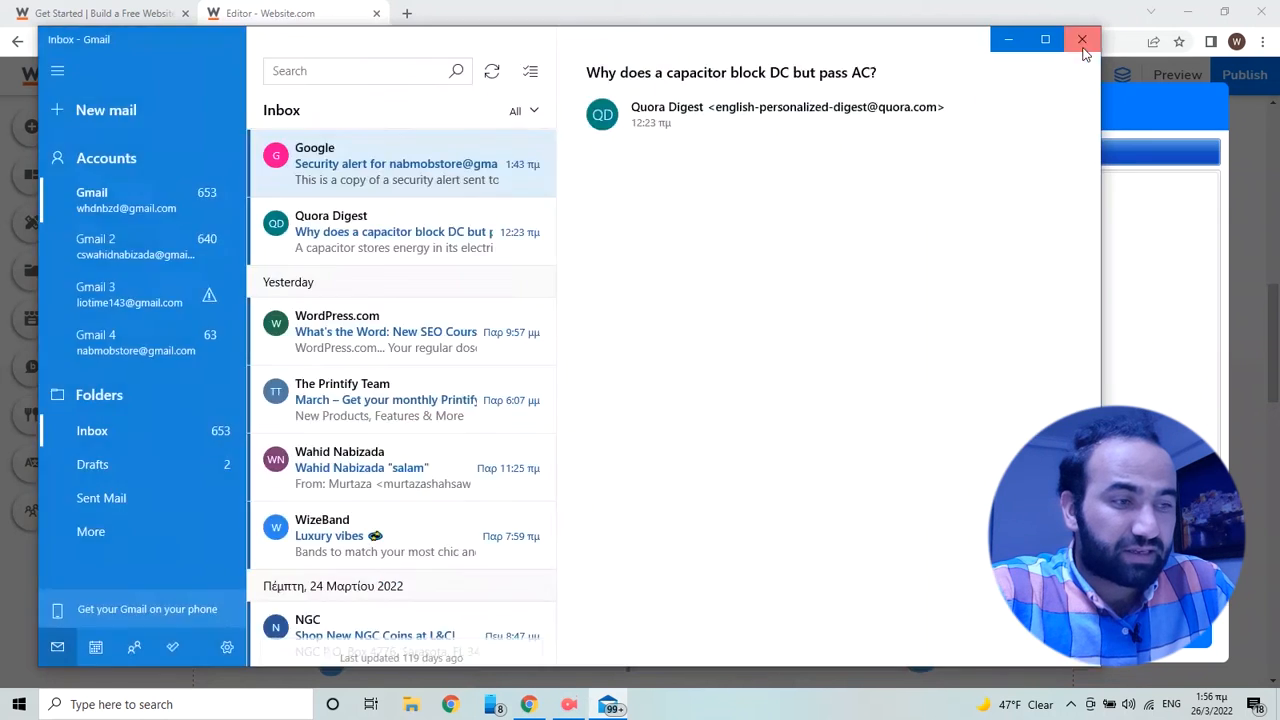
{"action": "left_click", "coordinate": [1083, 45]}
{"action": "left_click", "coordinate": [1174, 637]}
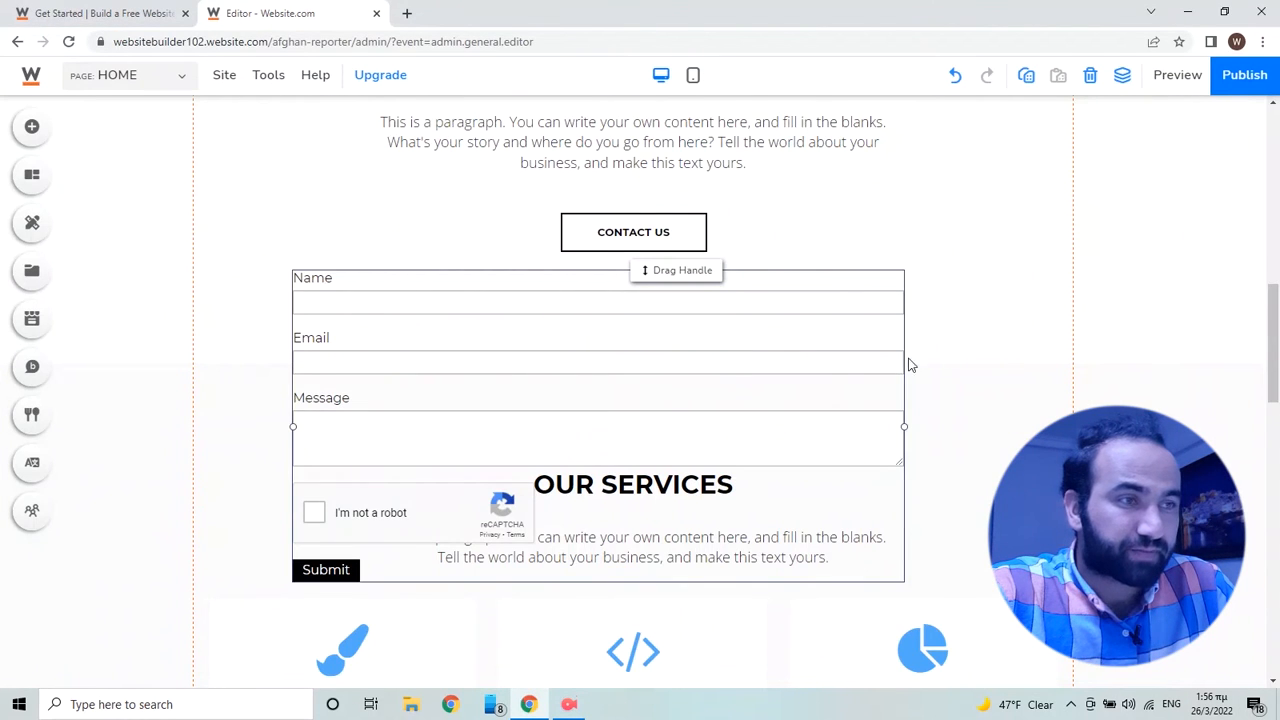
Step: Look through the home page from the contact form down to the footer and back up to the header
{"action": "left_click", "coordinate": [994, 309]}
{"action": "scroll", "coordinate": [771, 511], "scroll_direction": "down", "scroll_amount": 8}
{"action": "scroll", "coordinate": [253, 502], "scroll_direction": "down", "scroll_amount": 8}
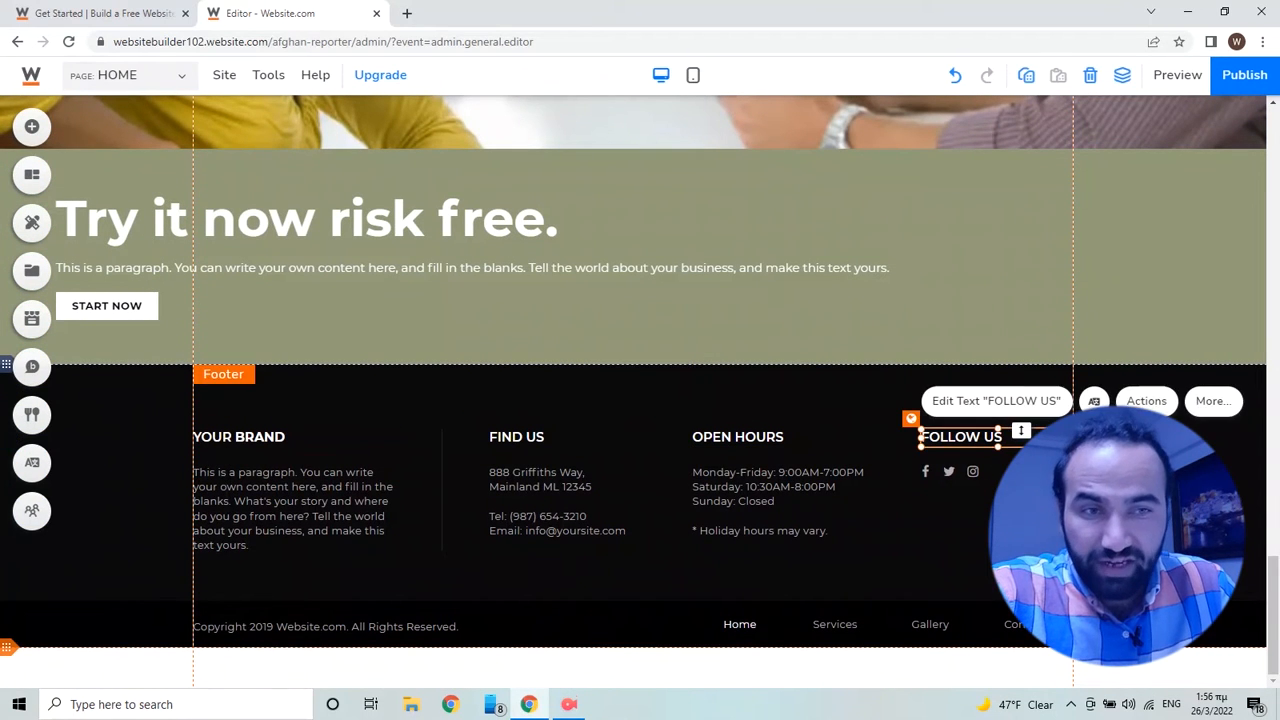
{"action": "scroll", "coordinate": [920, 434], "scroll_direction": "up", "scroll_amount": 20}
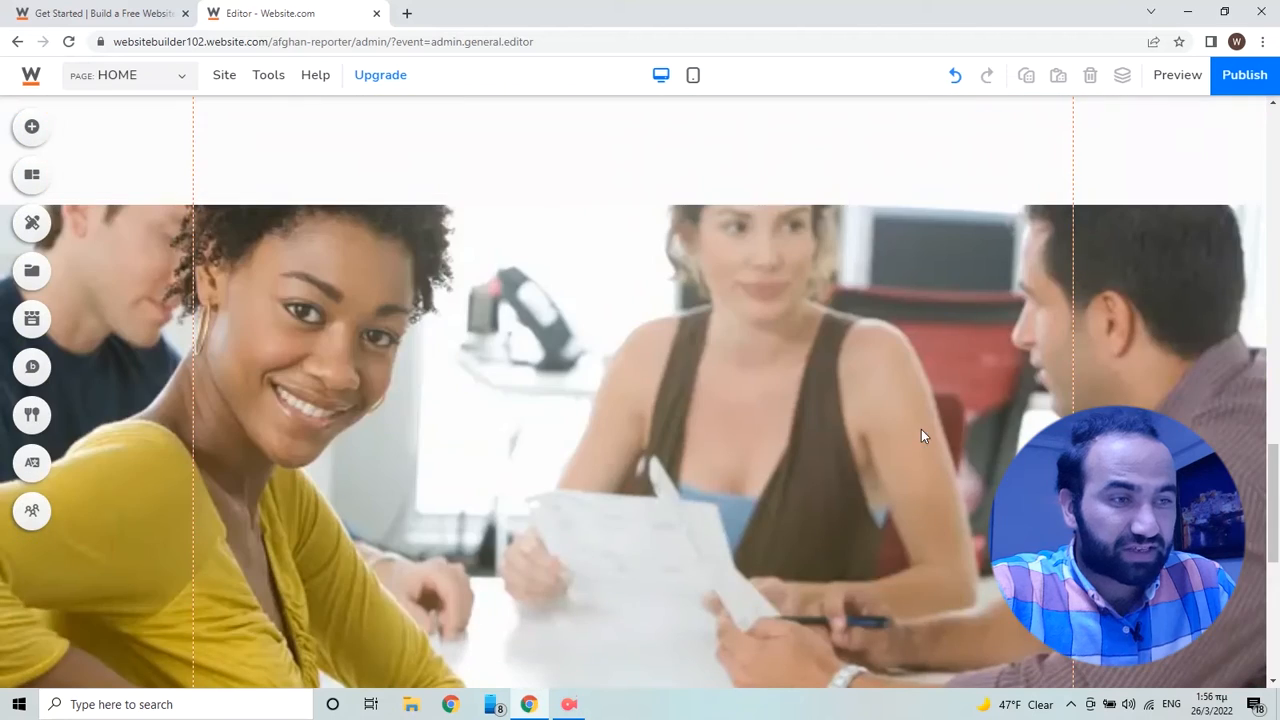
{"action": "scroll", "coordinate": [633, 492], "scroll_direction": "up", "scroll_amount": 6}
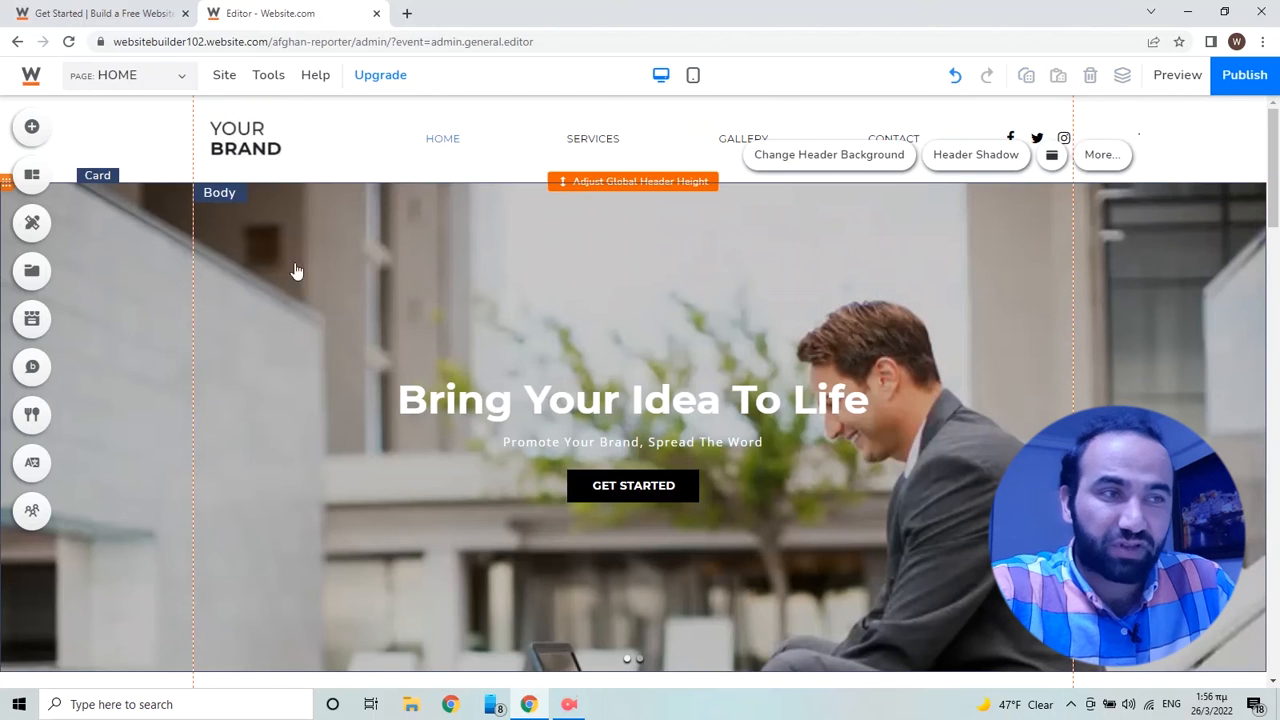
Step: Submit the Contact, Gallery, Home and Services pages for publishing, with their mobile views included
{"action": "scroll", "coordinate": [340, 466], "scroll_direction": "down", "scroll_amount": 3}
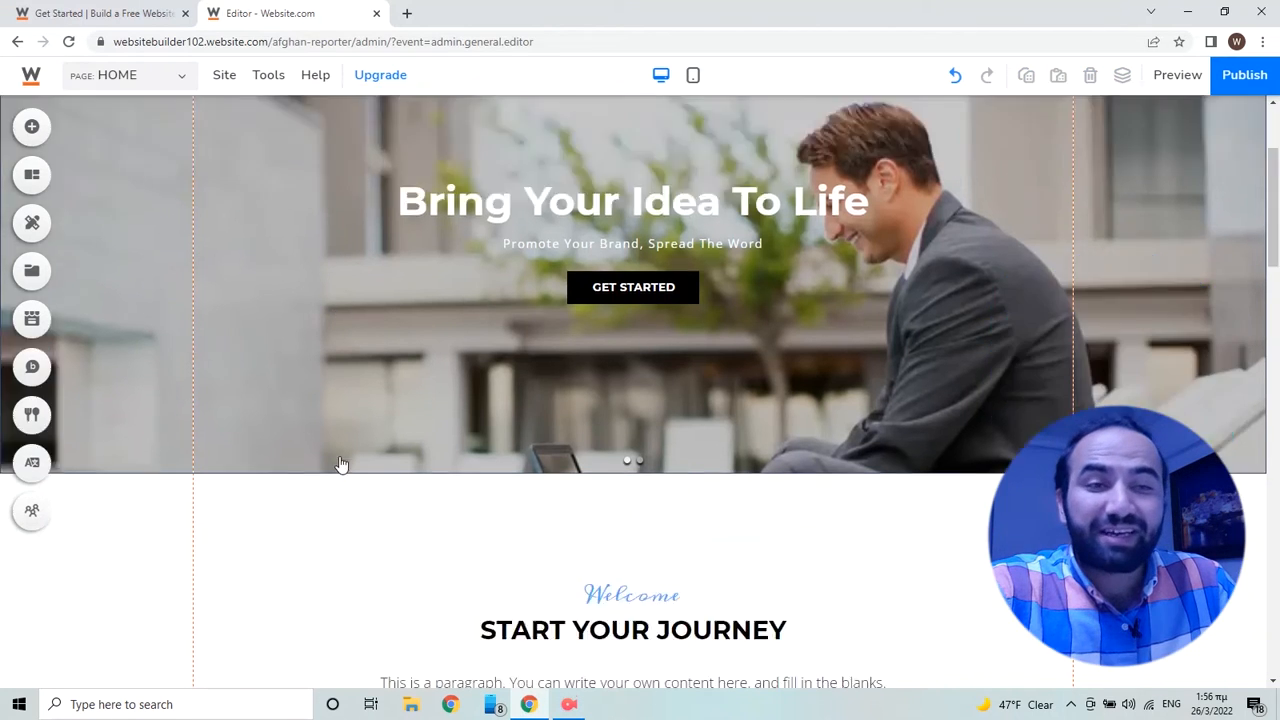
{"action": "scroll", "coordinate": [369, 471], "scroll_direction": "up", "scroll_amount": 3}
{"action": "left_click", "coordinate": [1255, 76]}
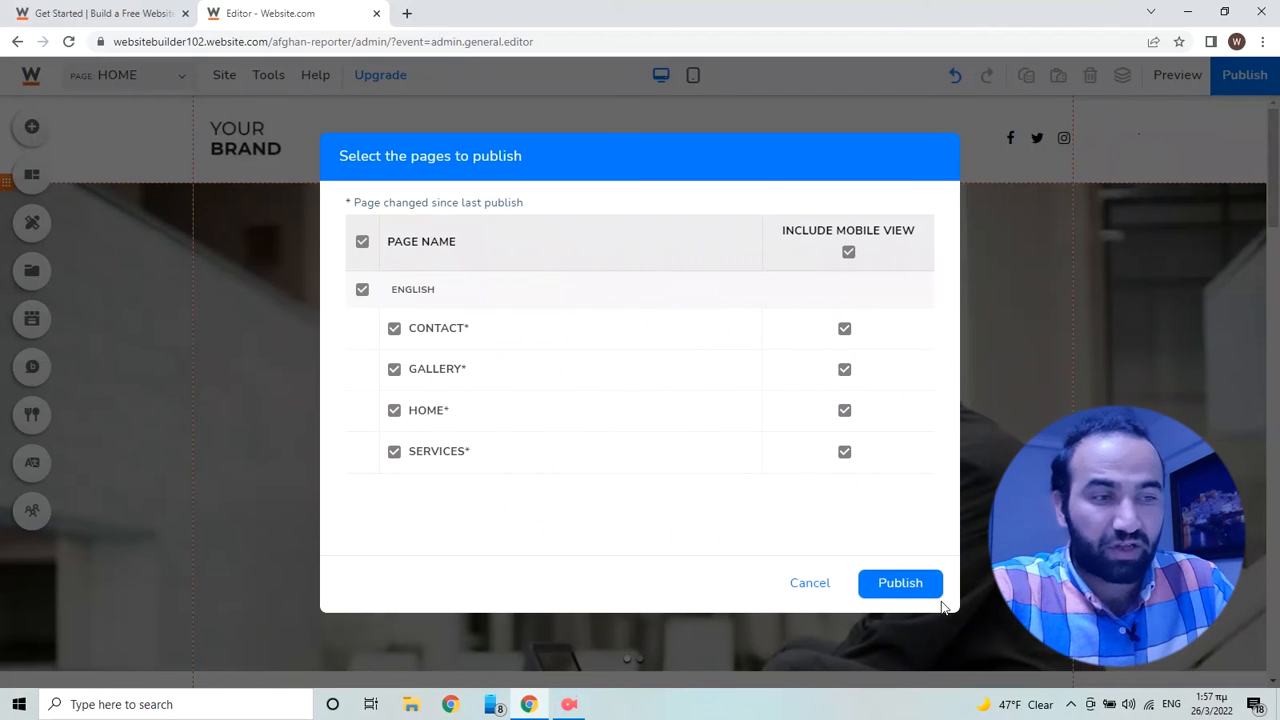
{"action": "left_click", "coordinate": [893, 583]}
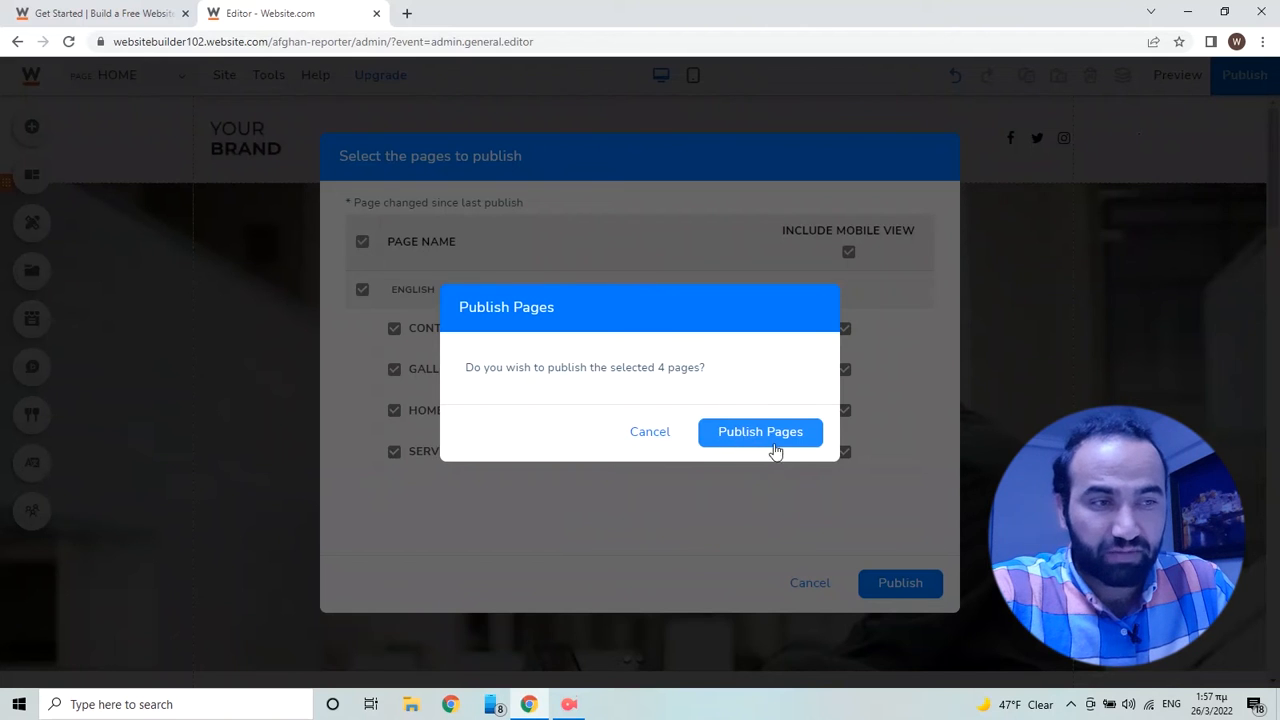
{"action": "left_click", "coordinate": [773, 444]}
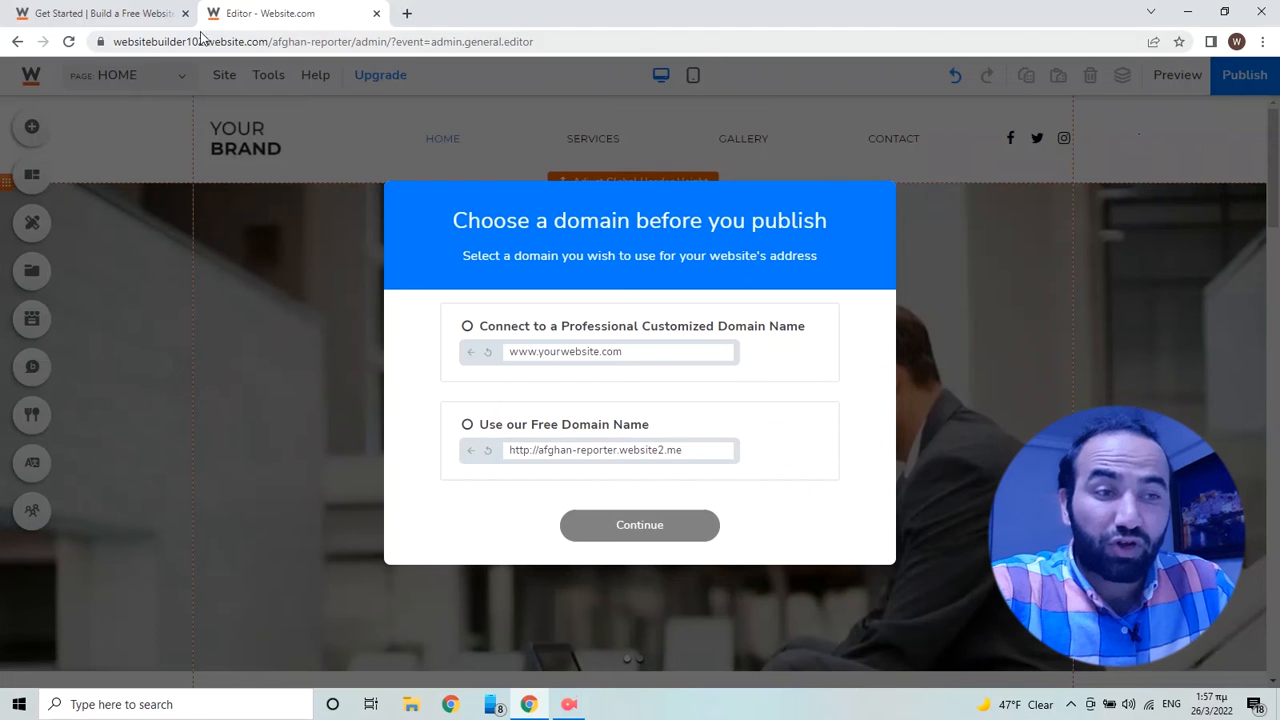
Step: Choose the free domain name afghan-reporter.website2.me rather than a custom domain and complete the publishing
{"action": "left_click", "coordinate": [556, 452]}
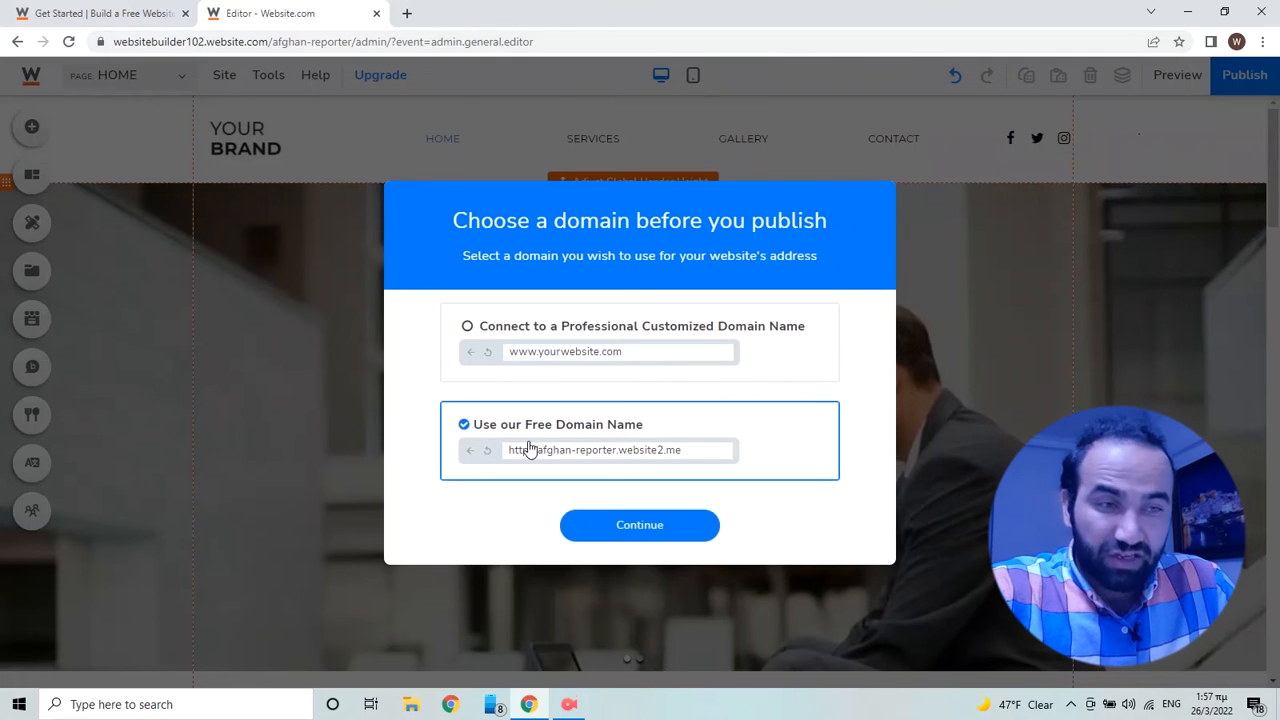
{"action": "left_click", "coordinate": [536, 356]}
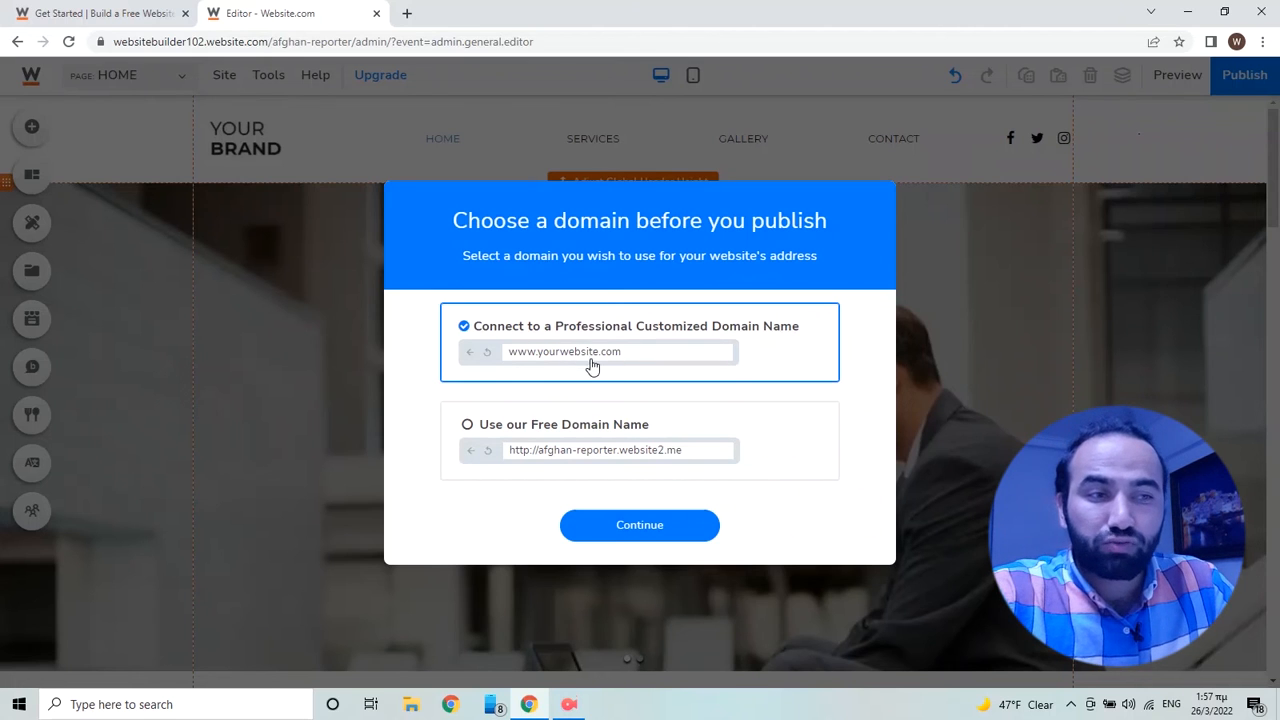
{"action": "left_click", "coordinate": [508, 437]}
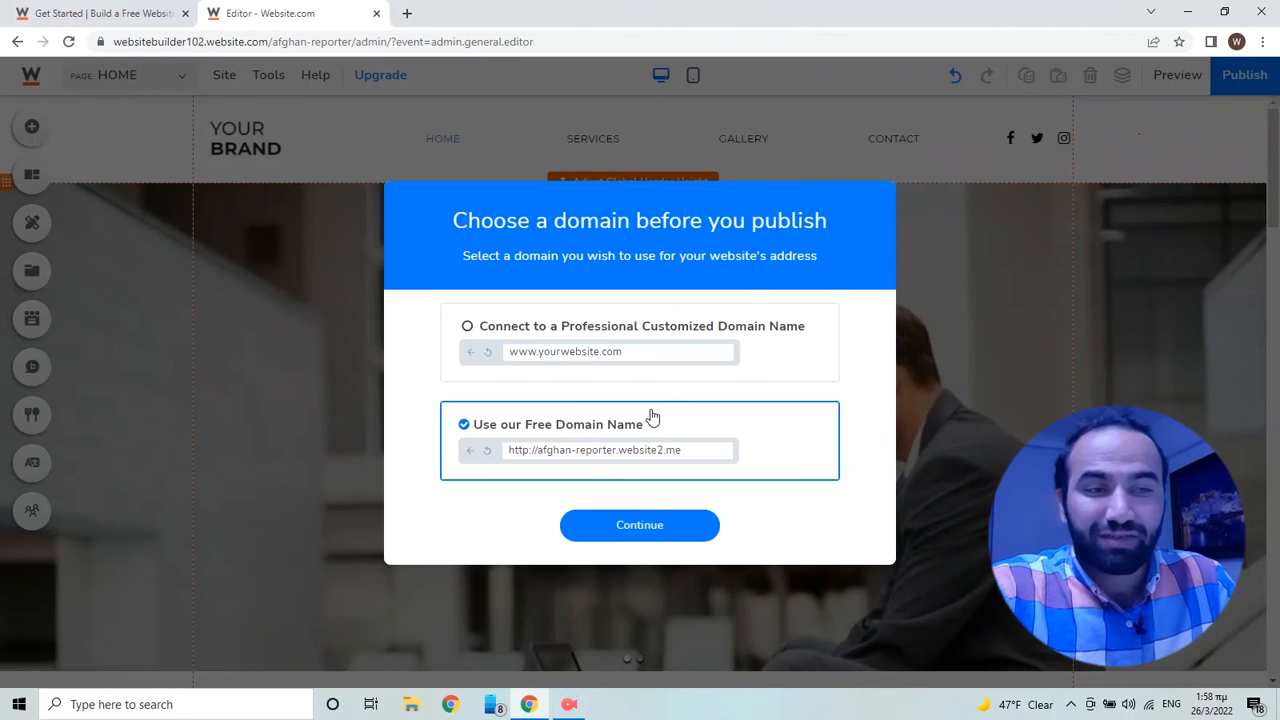
{"action": "left_click", "coordinate": [645, 530]}
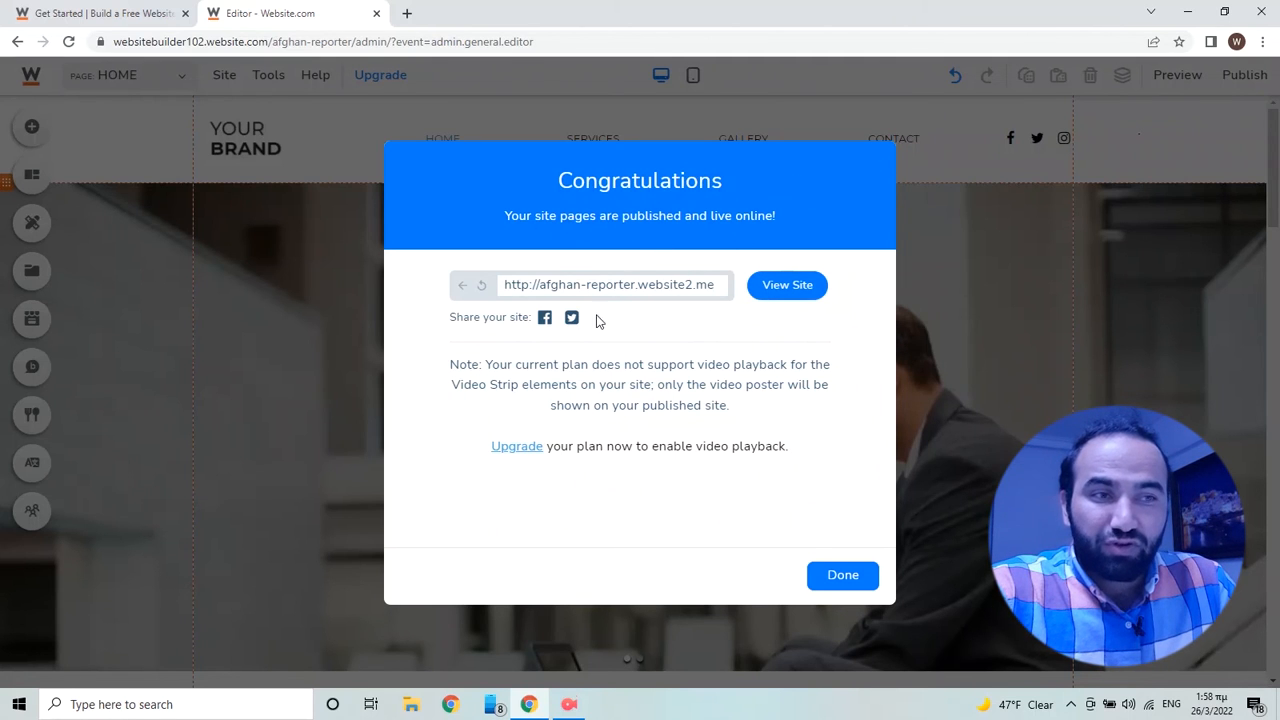
Step: View the published site and examine its home page and web address
{"action": "left_click", "coordinate": [779, 288]}
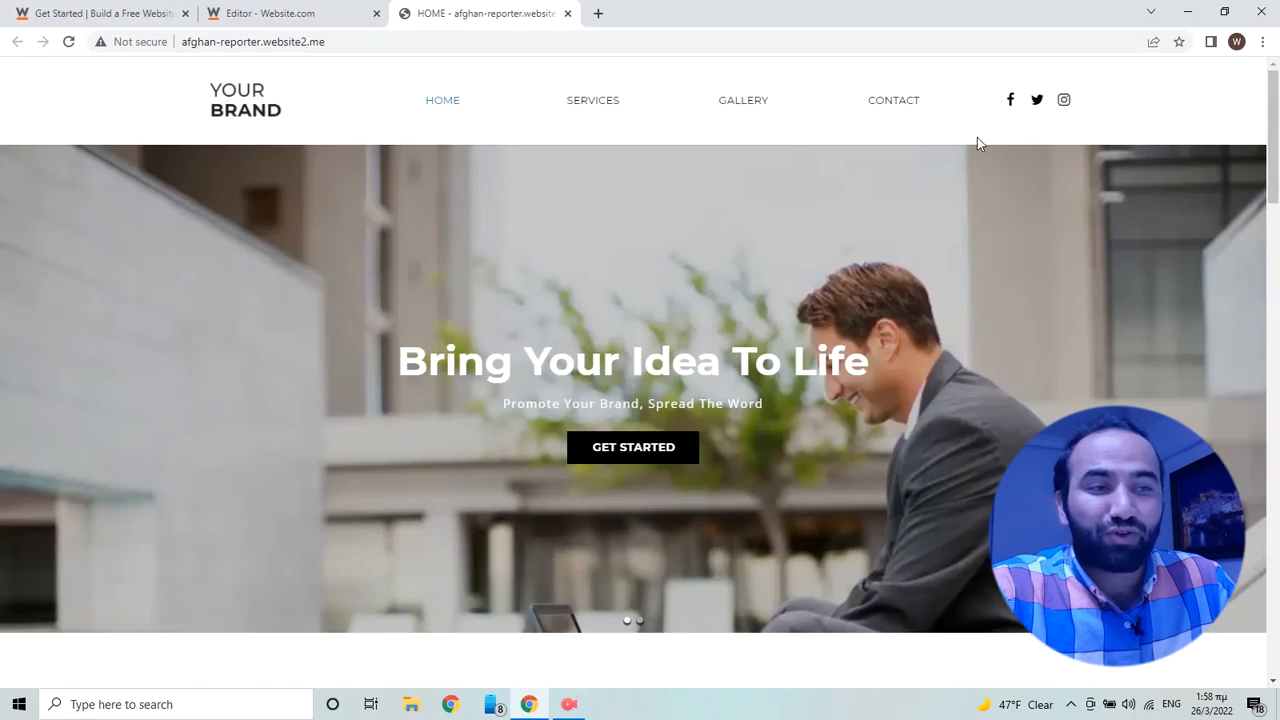
{"action": "scroll", "coordinate": [926, 209], "scroll_direction": "down", "scroll_amount": 20}
{"action": "scroll", "coordinate": [926, 331], "scroll_direction": "down", "scroll_amount": 2}
{"action": "scroll", "coordinate": [926, 331], "scroll_direction": "up", "scroll_amount": 6}
{"action": "scroll", "coordinate": [616, 338], "scroll_direction": "up", "scroll_amount": 10}
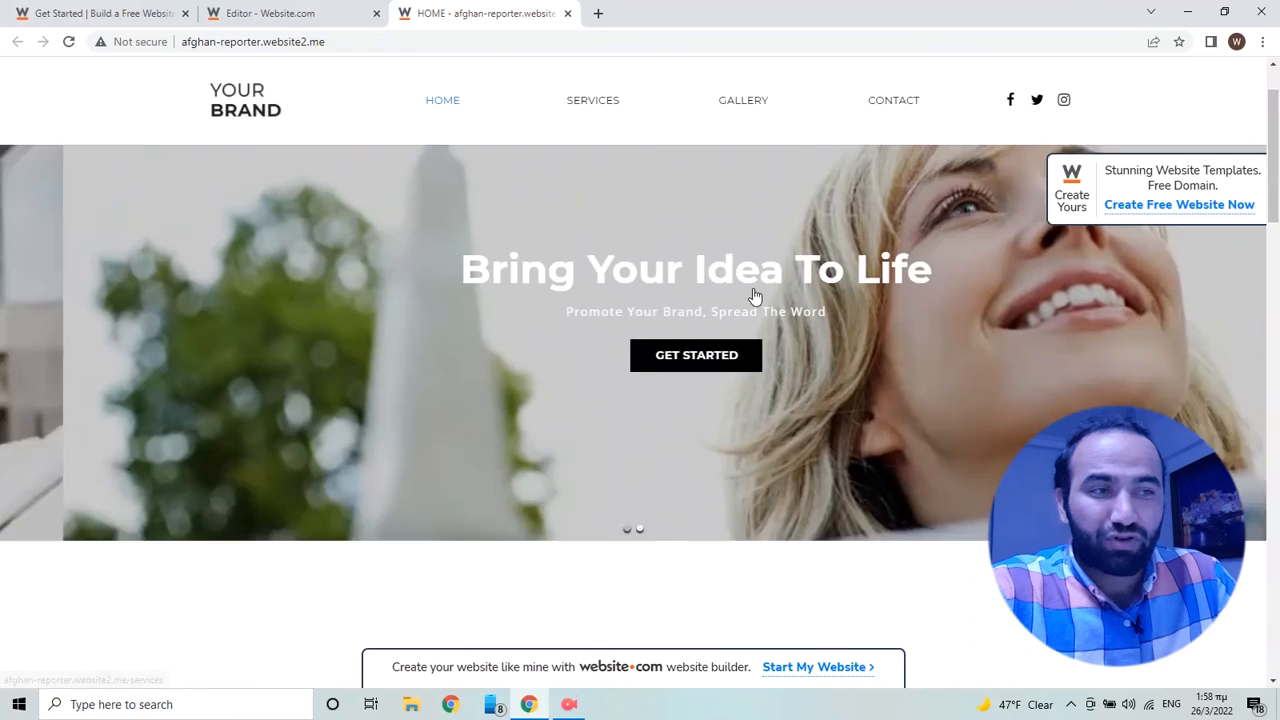
{"action": "double_click", "coordinate": [320, 43]}
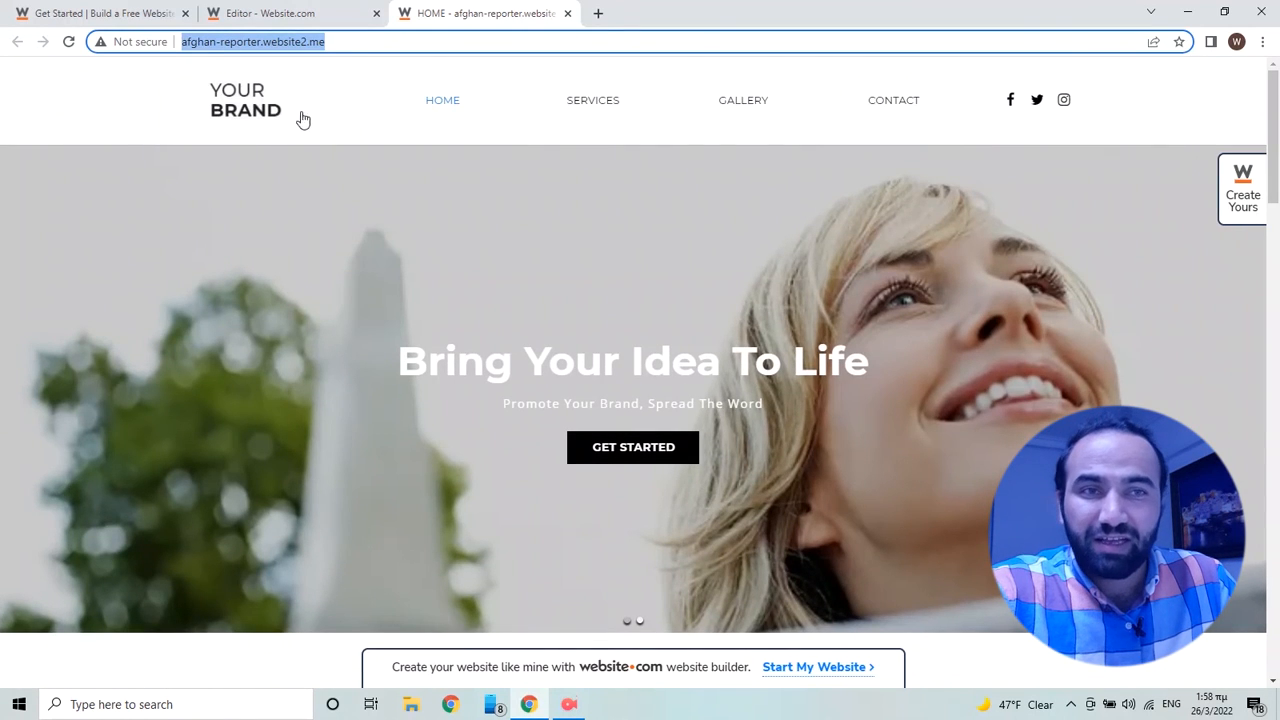
{"action": "left_click", "coordinate": [452, 122]}
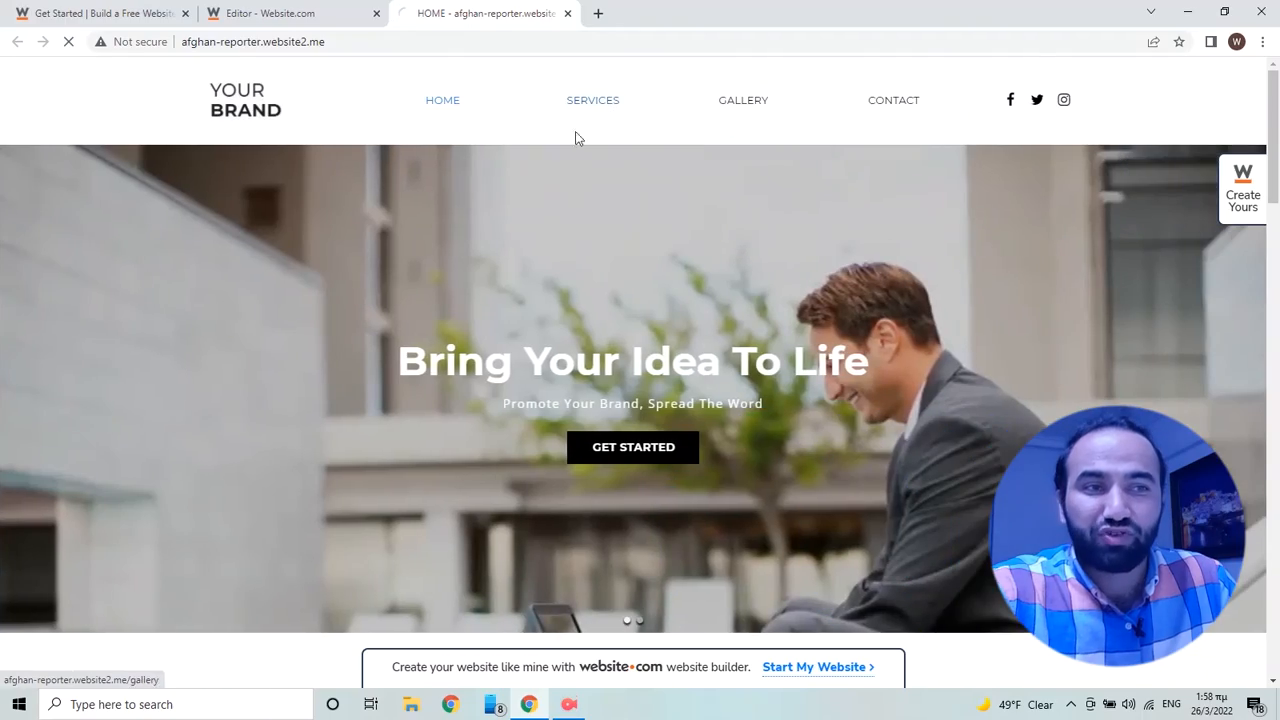